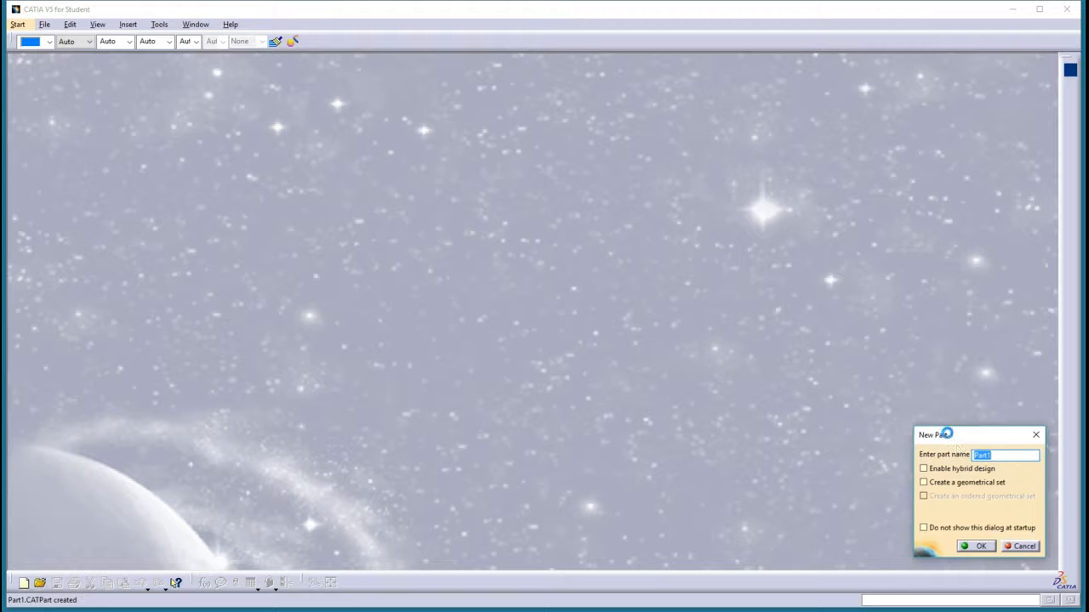
Create a new part named Part1 and save it to the Desktop as Part1.CATPart
click(650, 352)
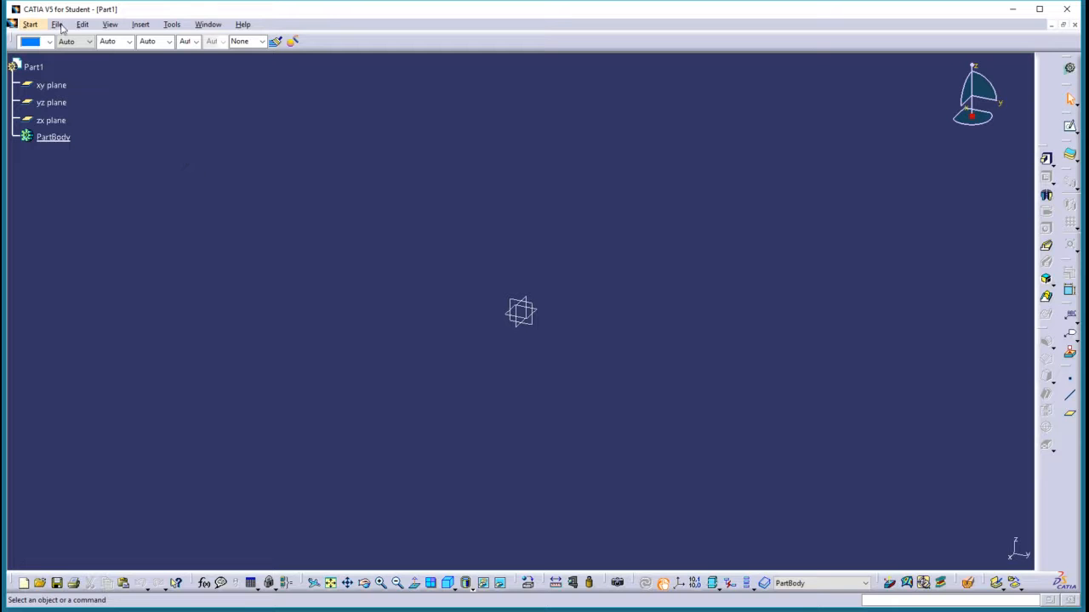
click(58, 24)
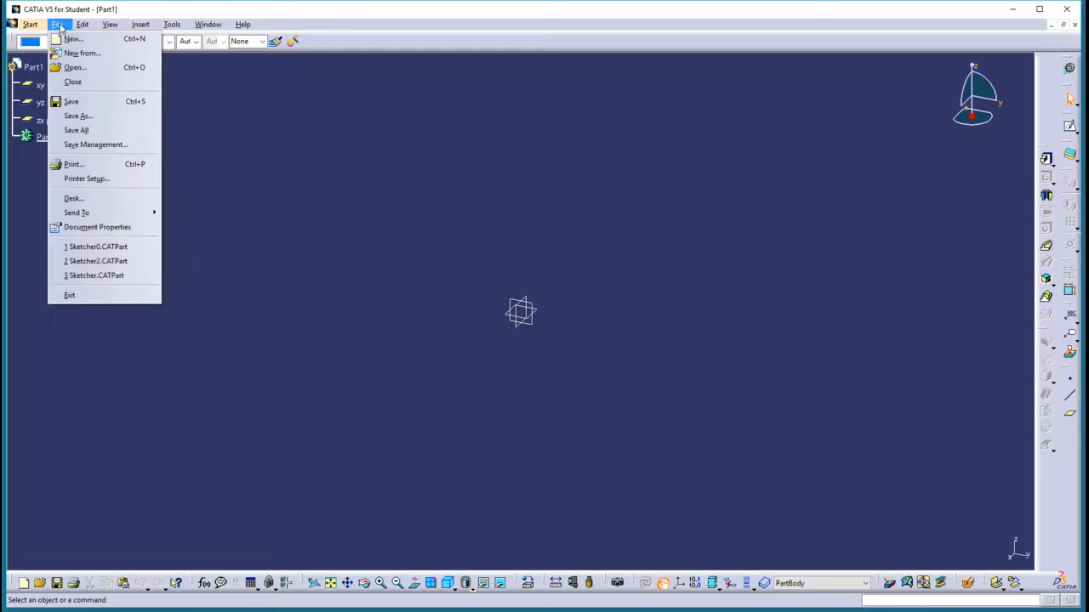
click(73, 103)
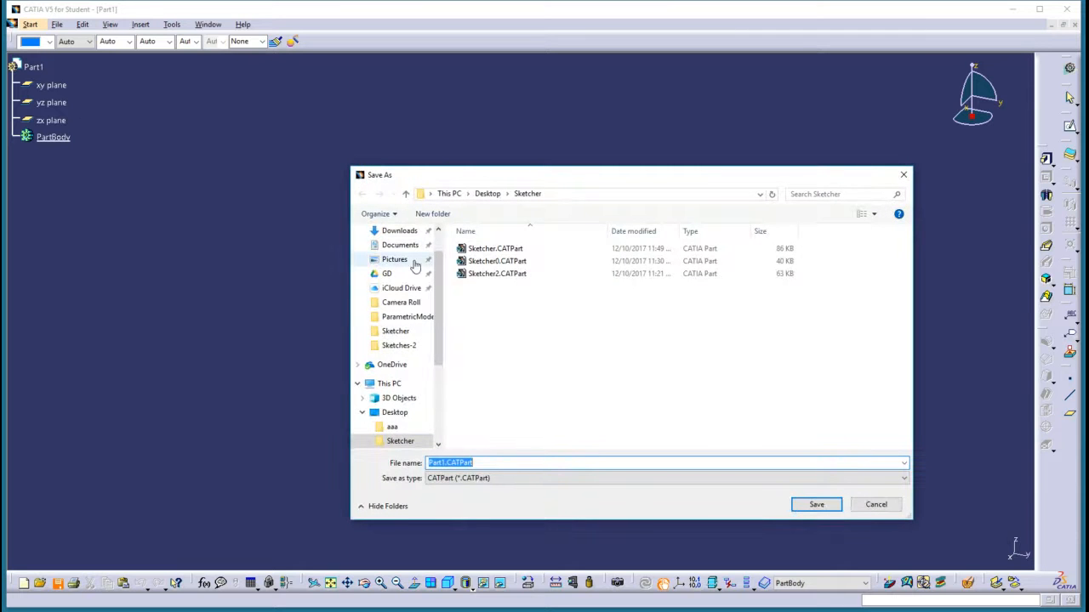
scroll(408, 247, up, 1)
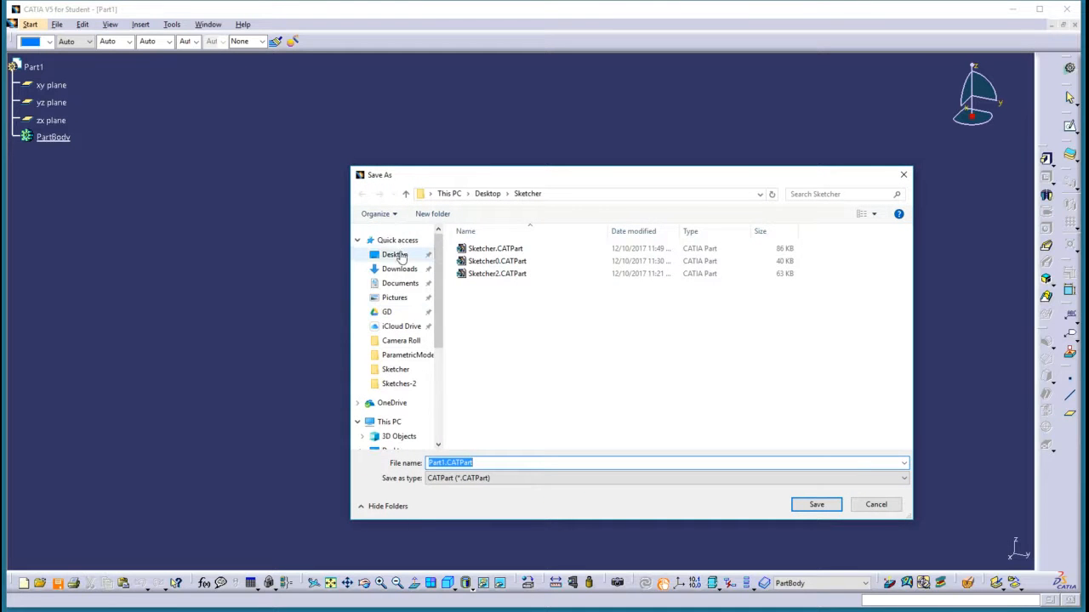
click(394, 255)
click(816, 504)
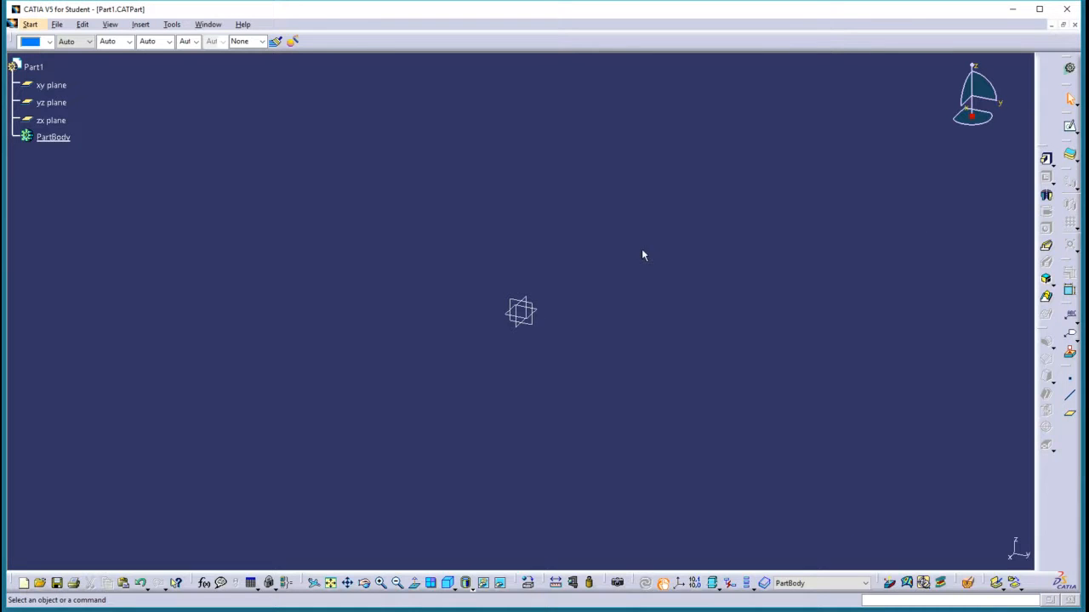
Sketch a closed stepped profile on the yz plane, starting 40 mm along the horizontal axis, with a sloped edge down to a 50 mm high ledge
click(1070, 128)
click(535, 328)
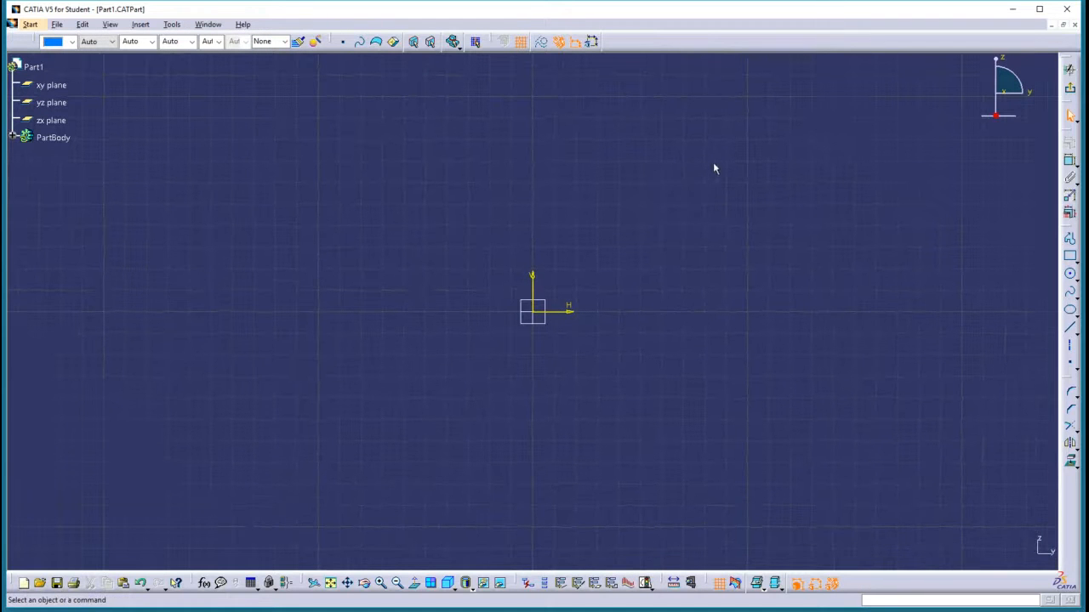
middle_drag(689, 214, 467, 243)
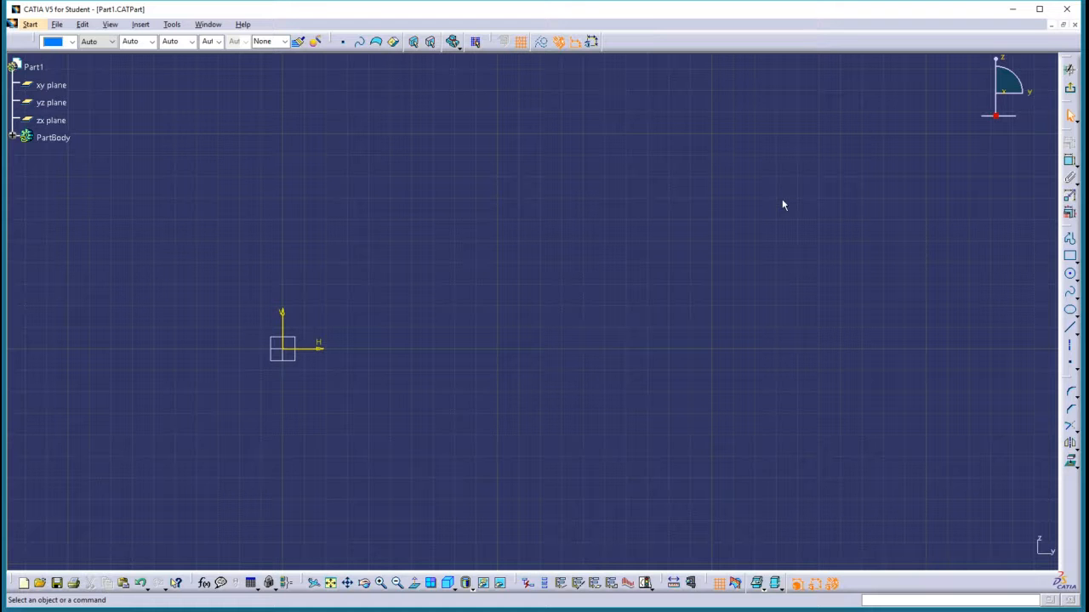
click(1070, 241)
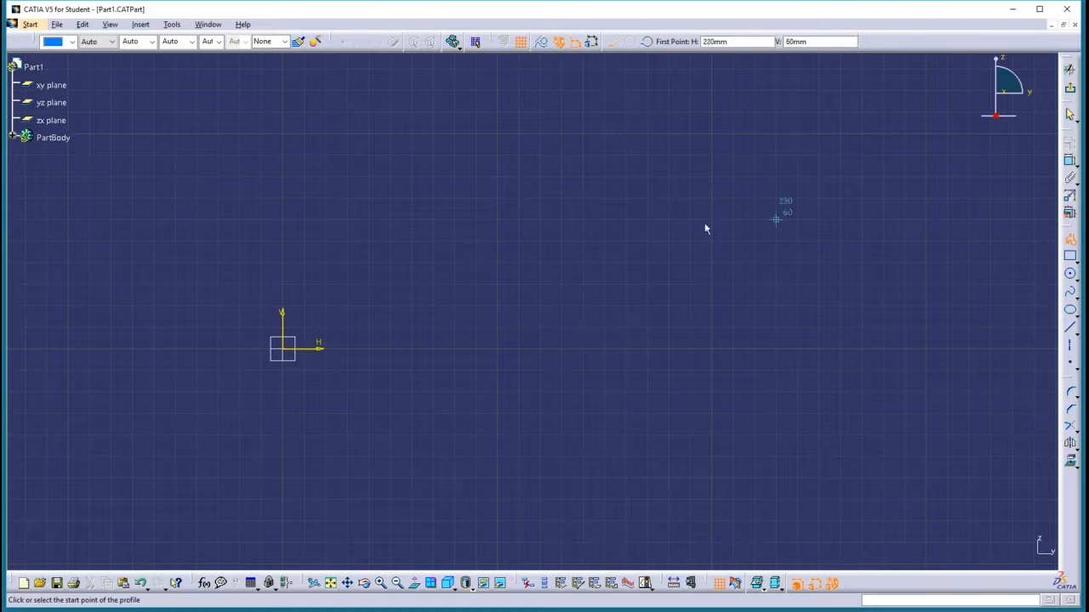
click(368, 348)
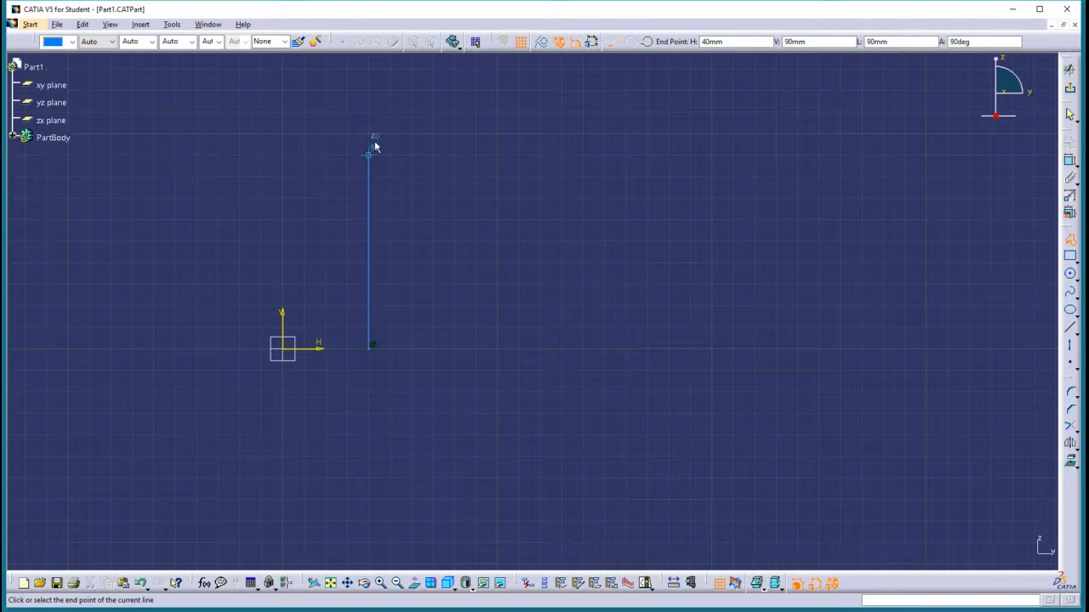
click(368, 111)
click(604, 112)
click(690, 241)
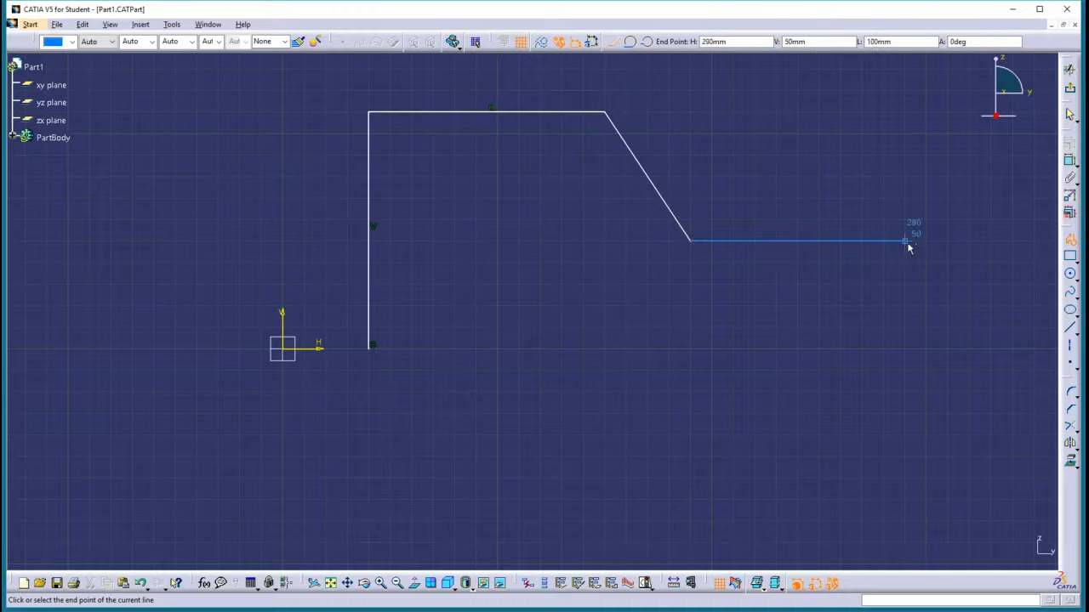
click(926, 241)
click(930, 347)
click(370, 348)
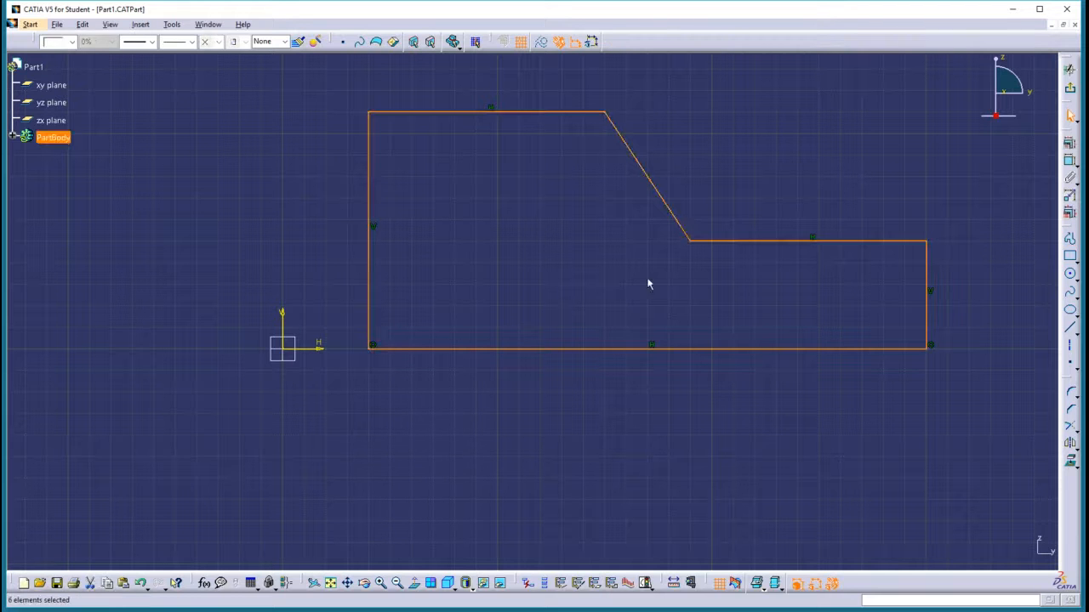
Dimension the length of the profile's sloped edge and exit the sketch
click(1070, 160)
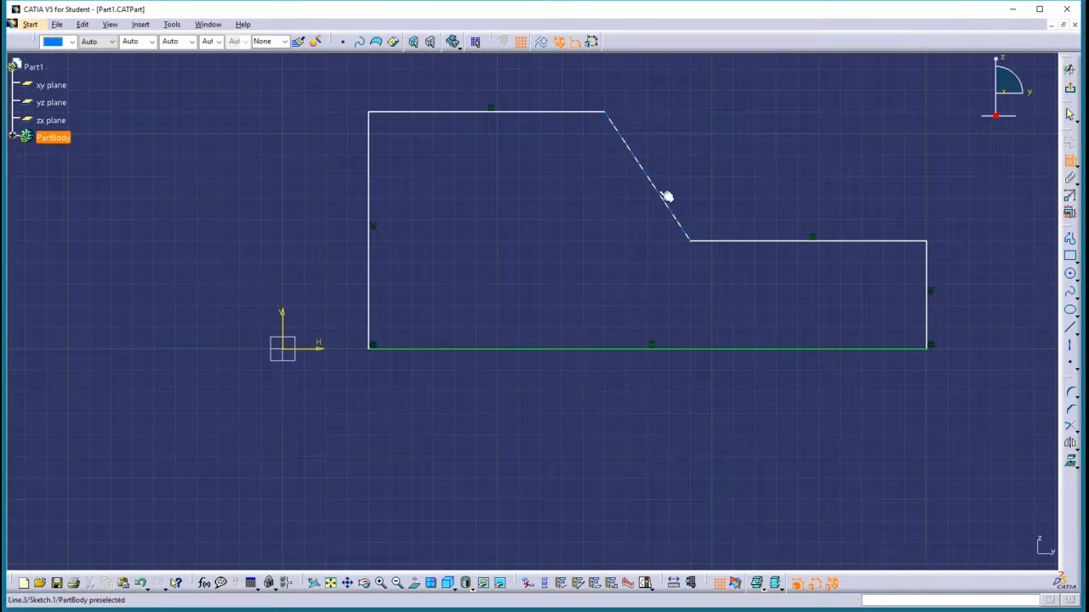
click(661, 188)
click(702, 153)
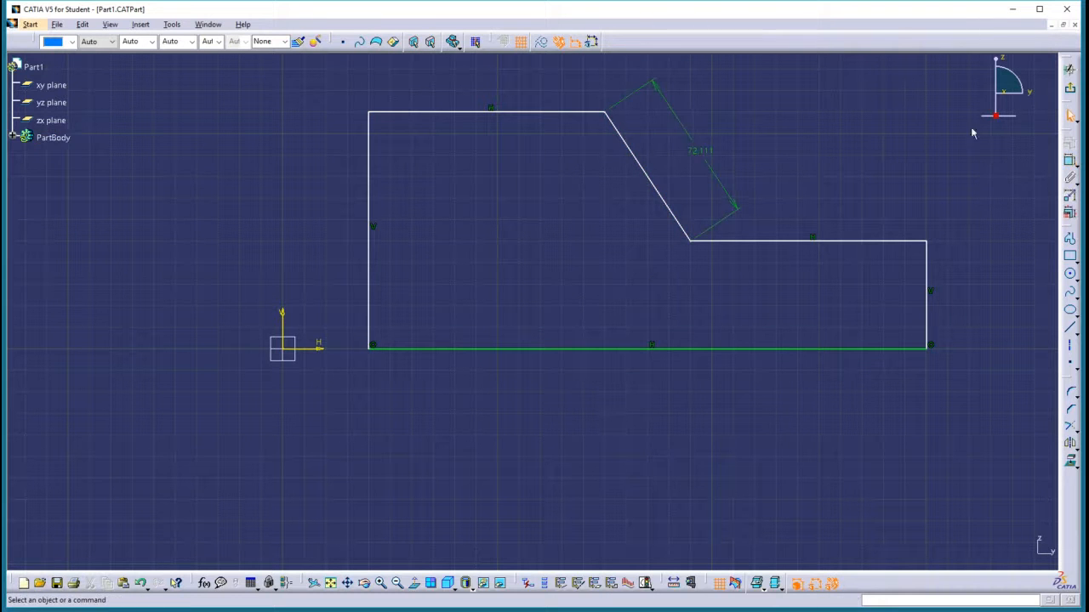
click(1070, 69)
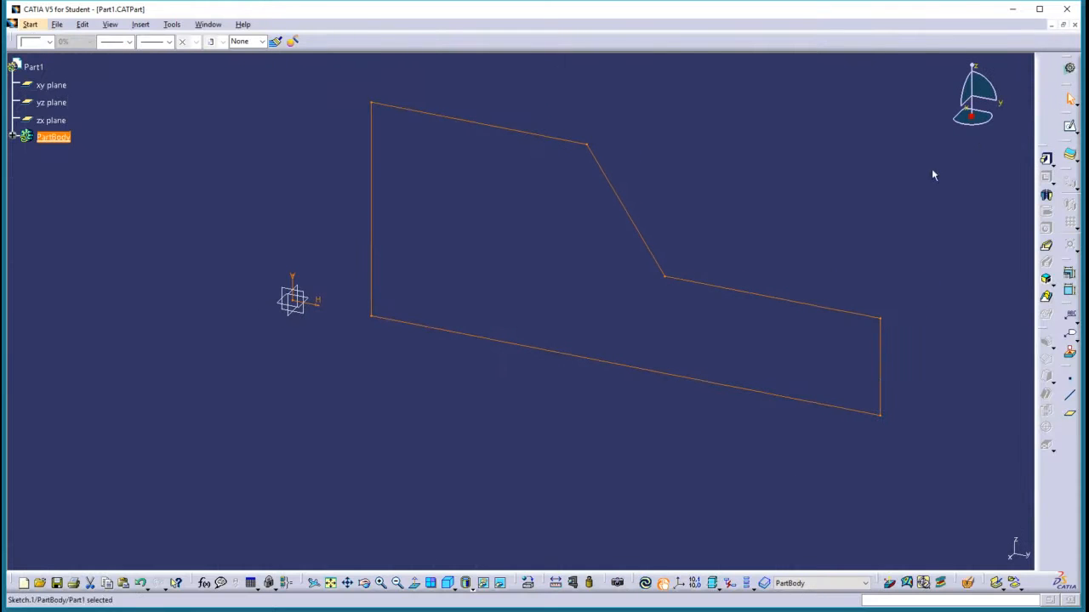
click(536, 199)
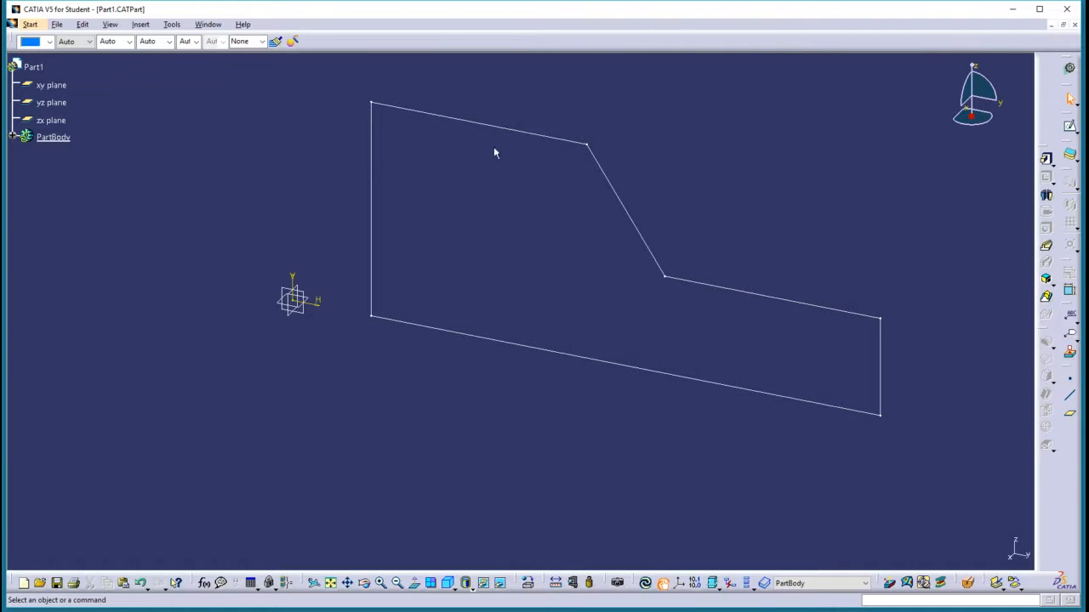
Expand PartBody in the specification tree to reveal Sketch.1 and shift the tree away from the window edge
click(13, 138)
drag(13, 117, 54, 133)
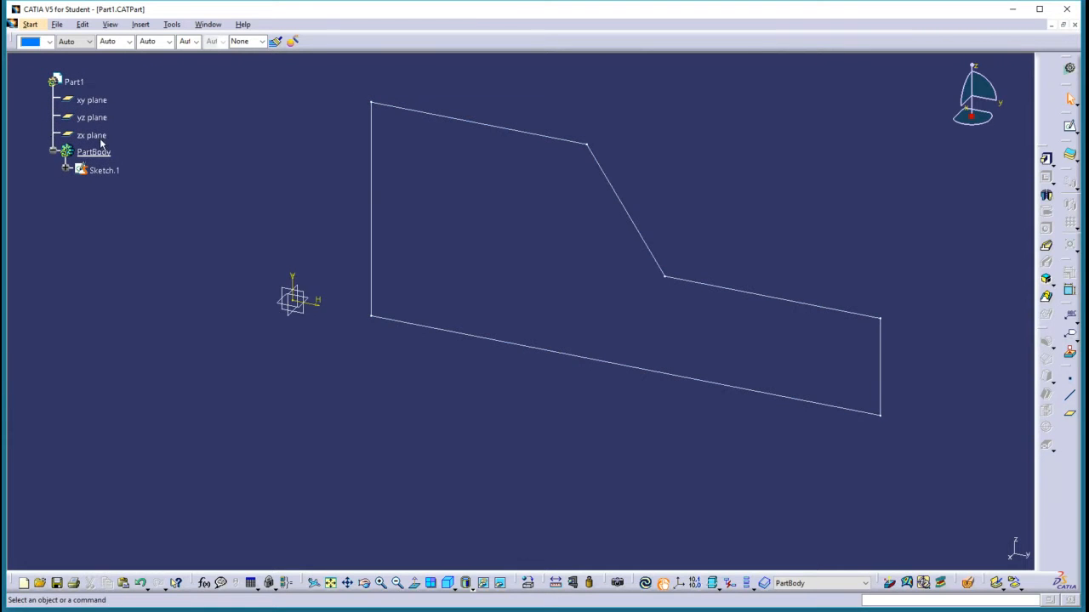
click(117, 174)
click(198, 175)
Pad Sketch.1 with the first limit at -125 mm and the second limit pulled about 13 mm inward from the sketch plane
click(1047, 160)
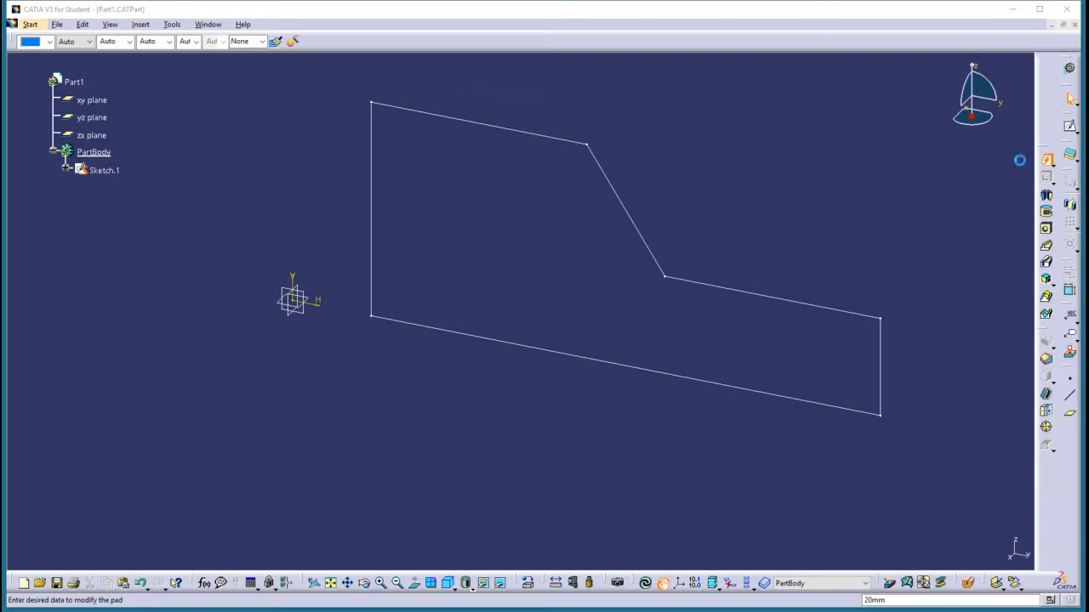
click(611, 186)
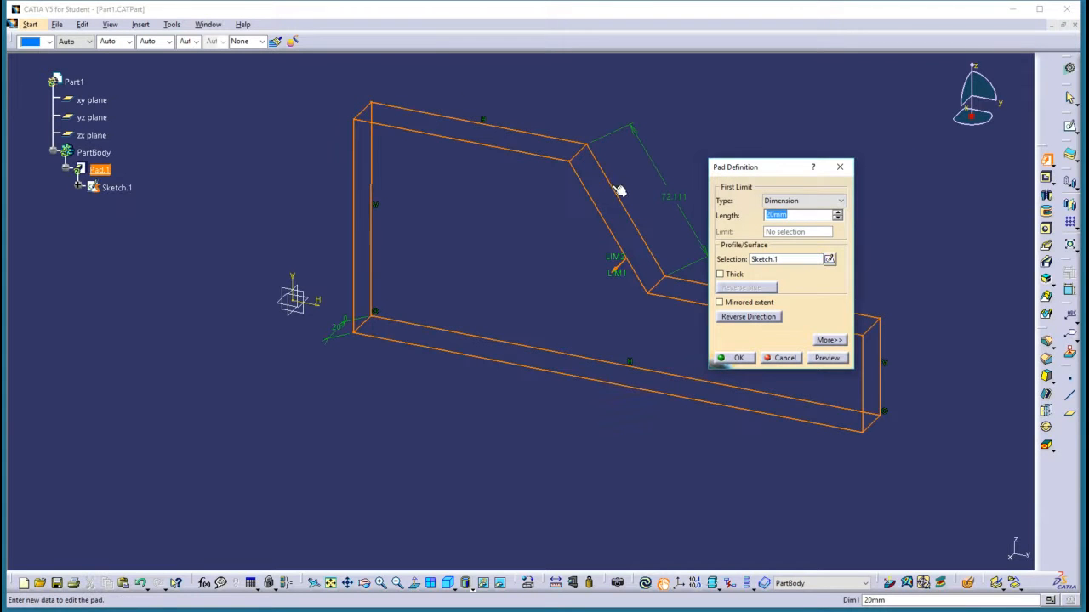
middle_drag(641, 276, 534, 325)
drag(514, 333, 630, 192)
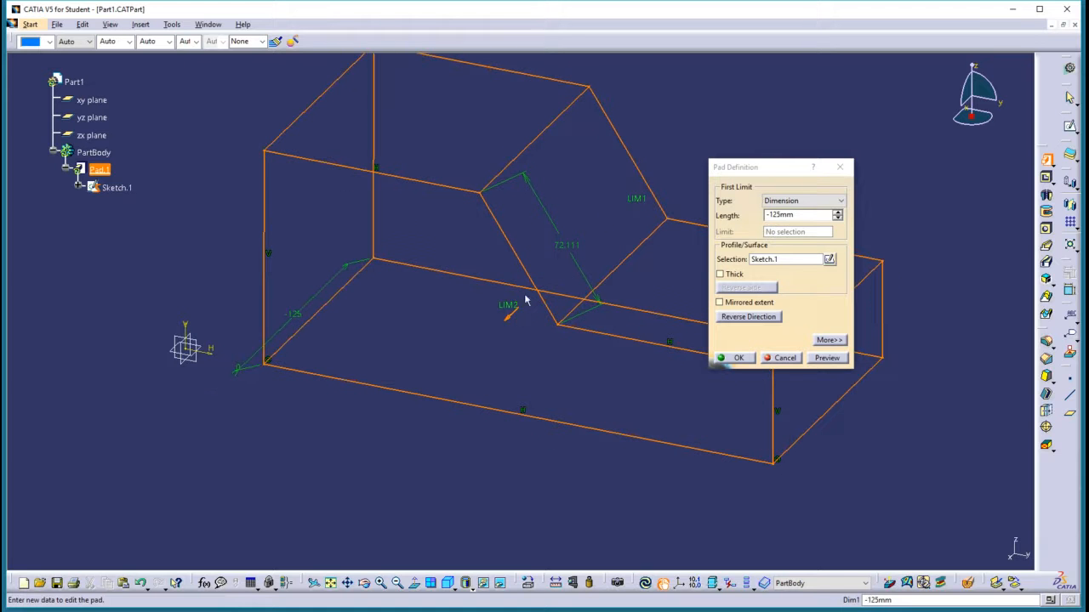
mouse_move(512, 312)
mouse_down()
mouse_move(519, 292)
mouse_move(586, 297)
mouse_up()
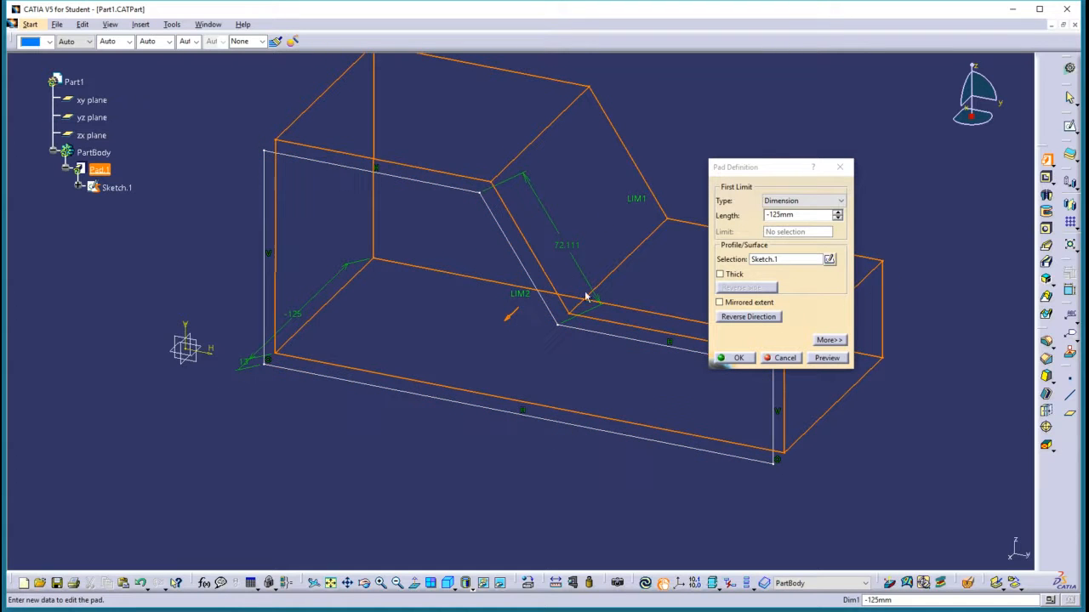
click(747, 362)
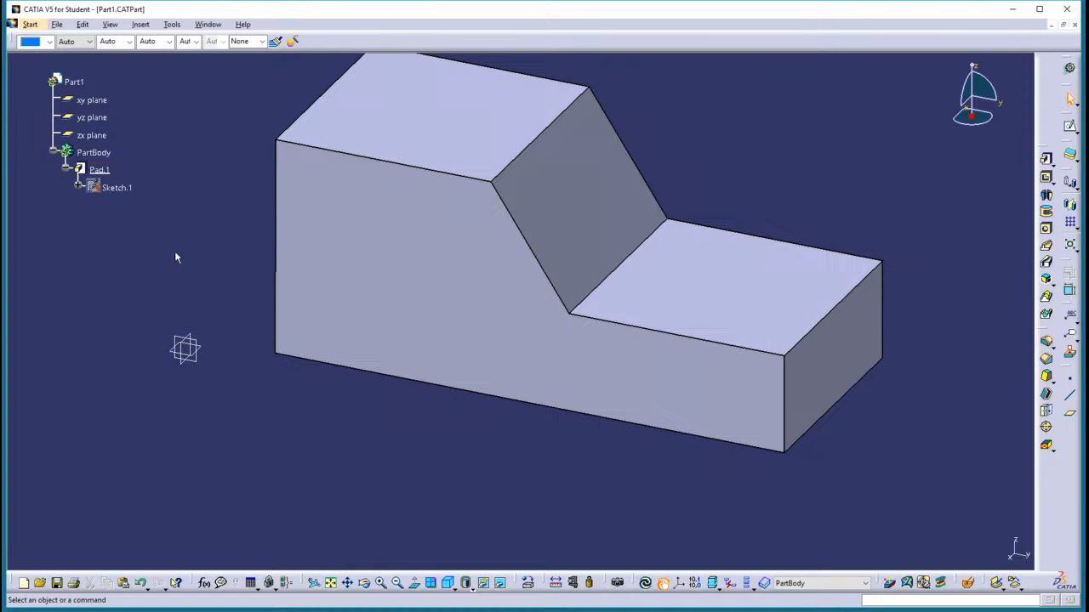
Show the pad's Sketch.1 to compare its position with the solid, and hide it again
right_click(128, 193)
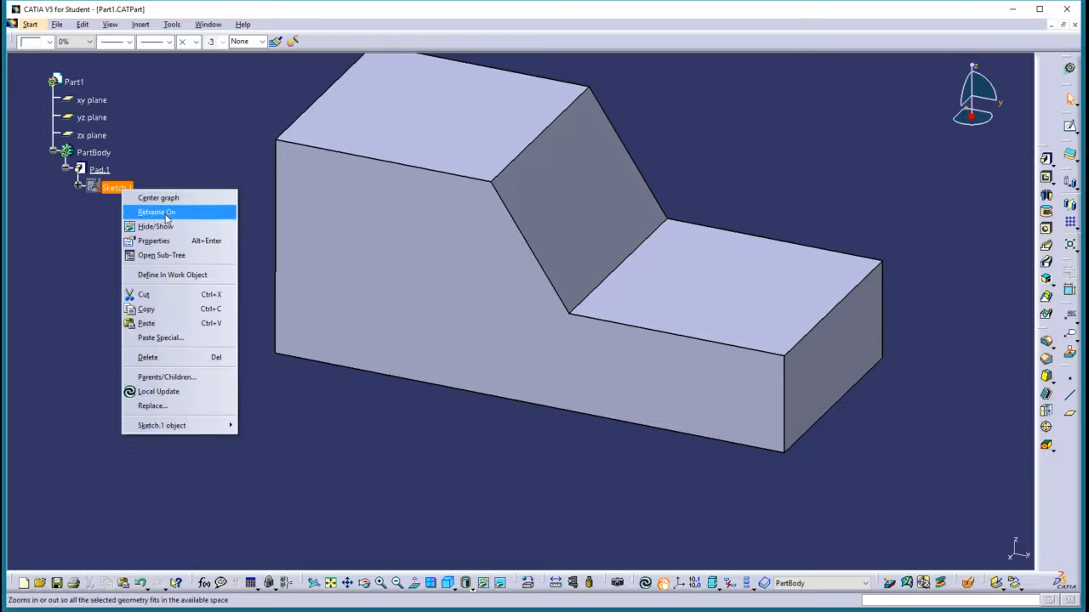
click(163, 227)
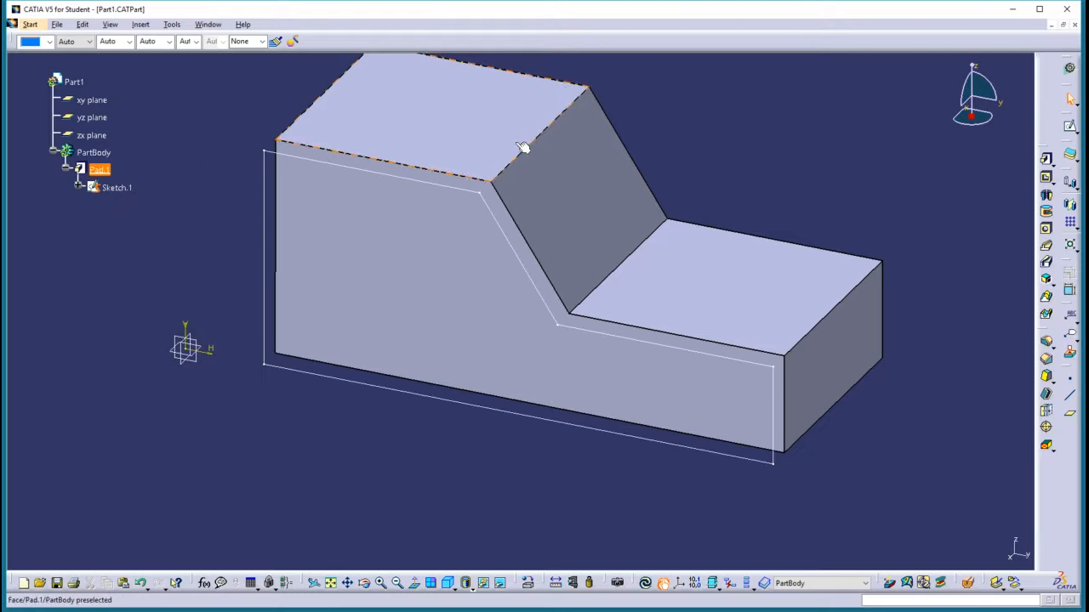
middle_drag(680, 138, 647, 165)
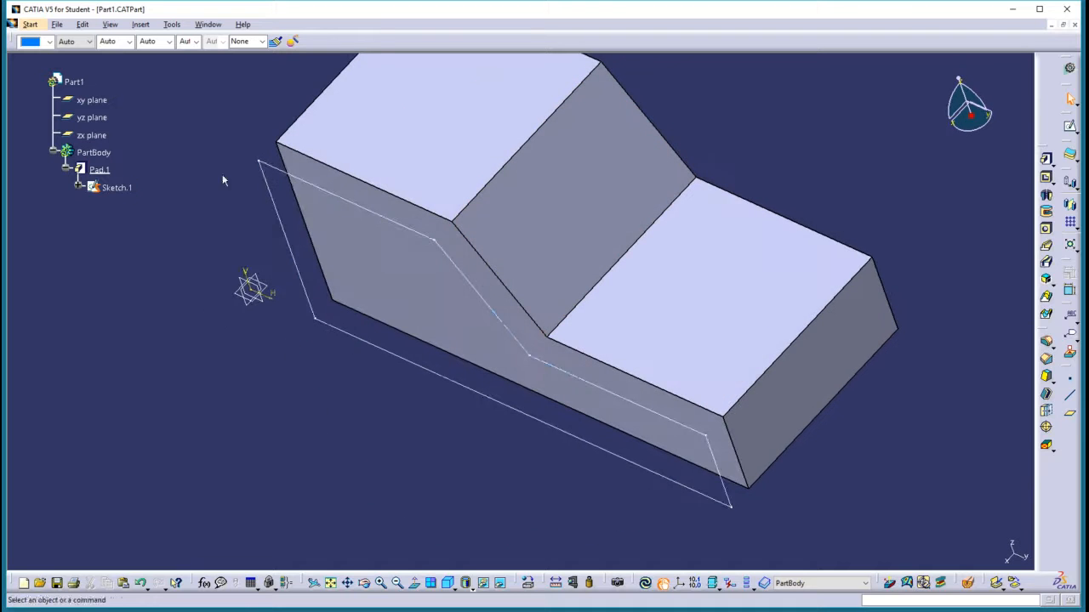
right_click(119, 186)
click(153, 222)
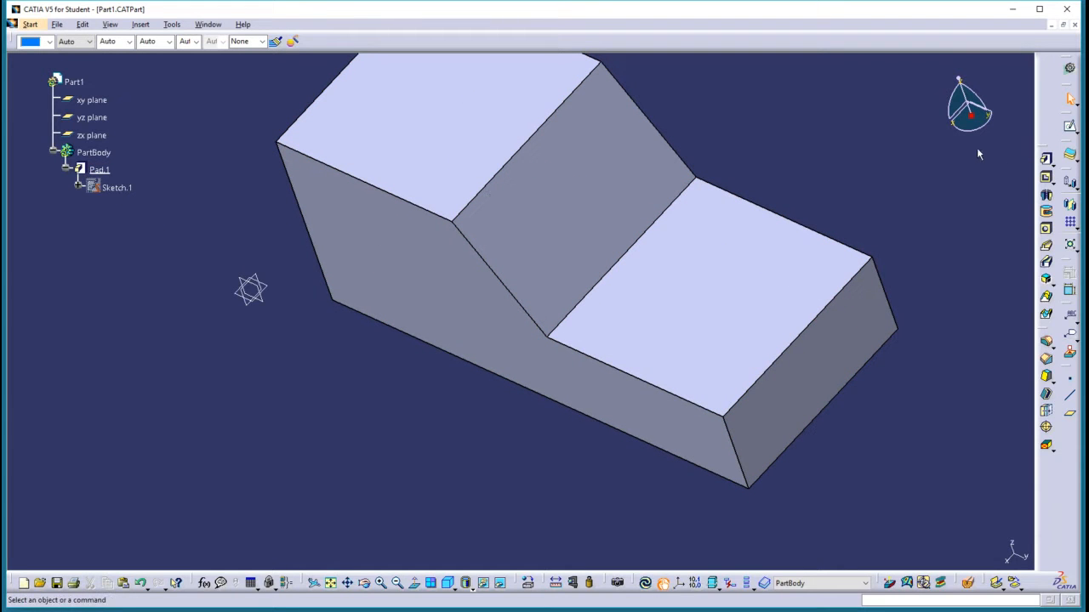
Sketch a rectangle about 70 mm wide and 40 mm high on the pad's sloped face and exit the sketch
click(1070, 127)
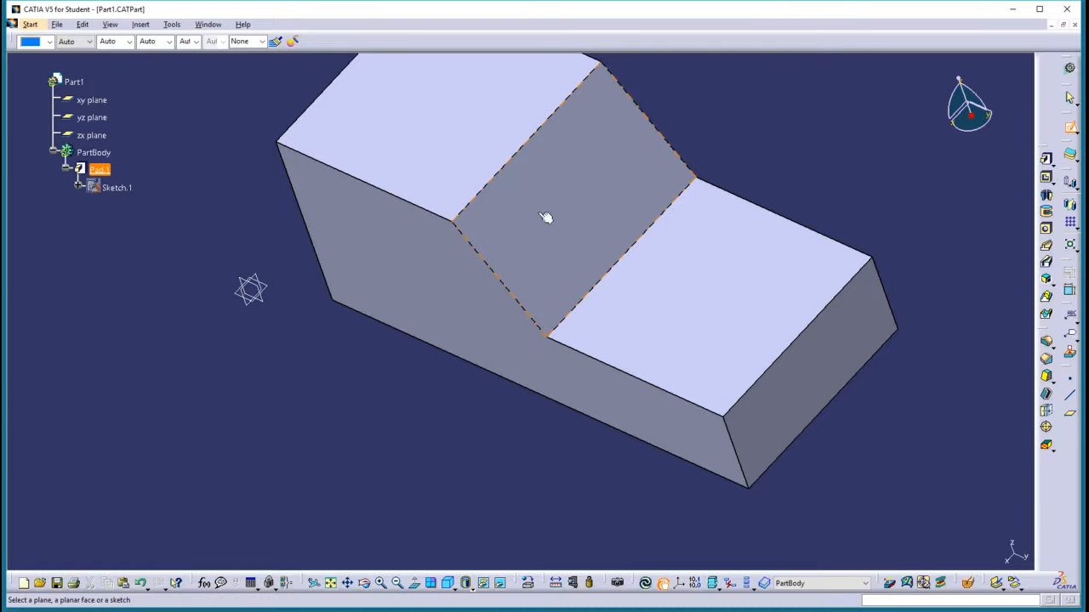
click(605, 193)
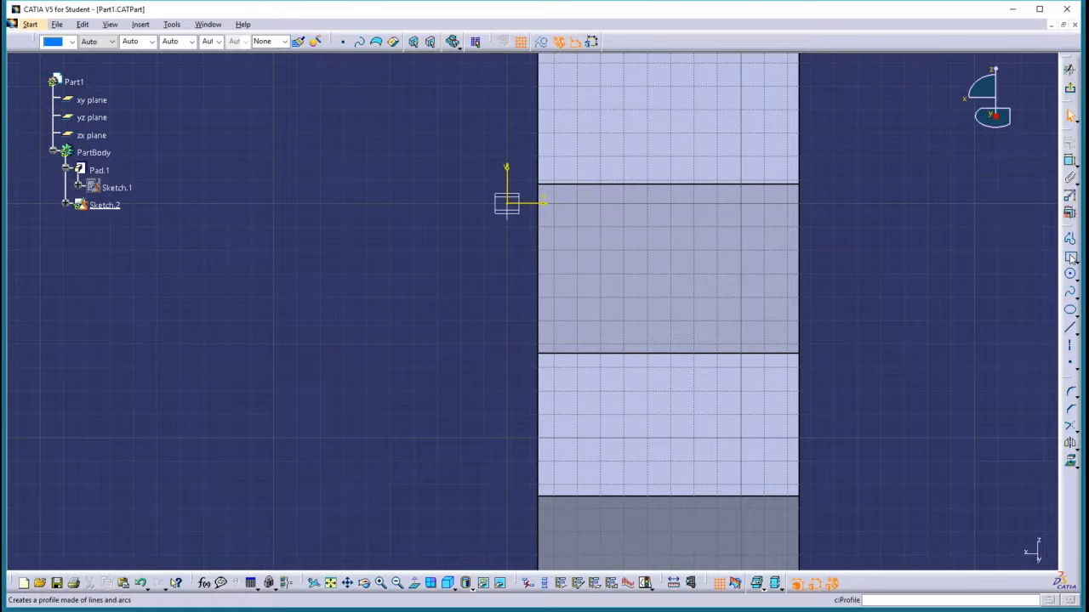
click(1071, 257)
click(600, 227)
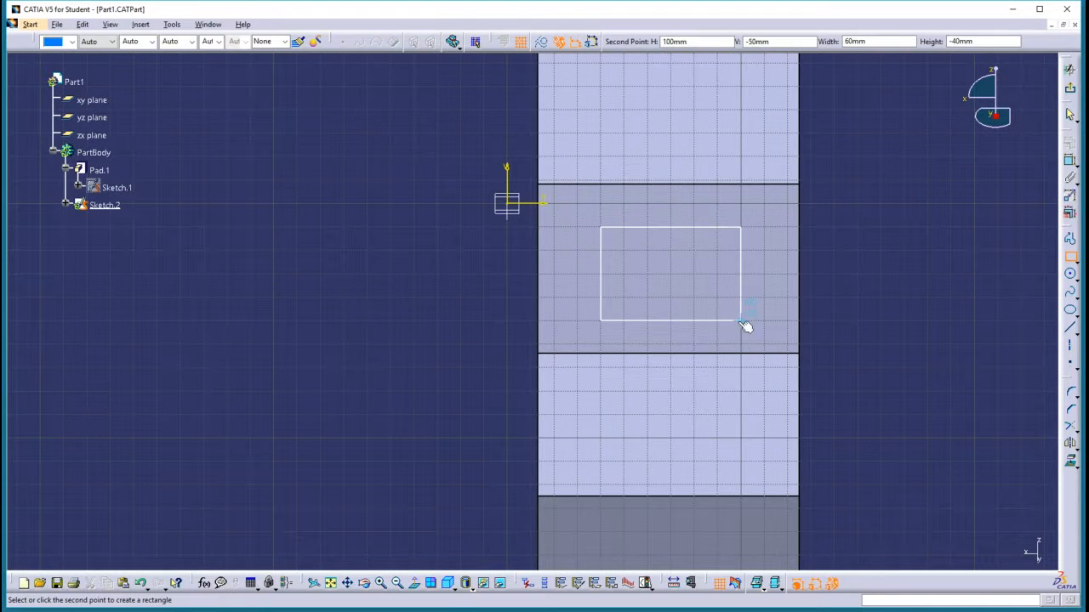
click(763, 321)
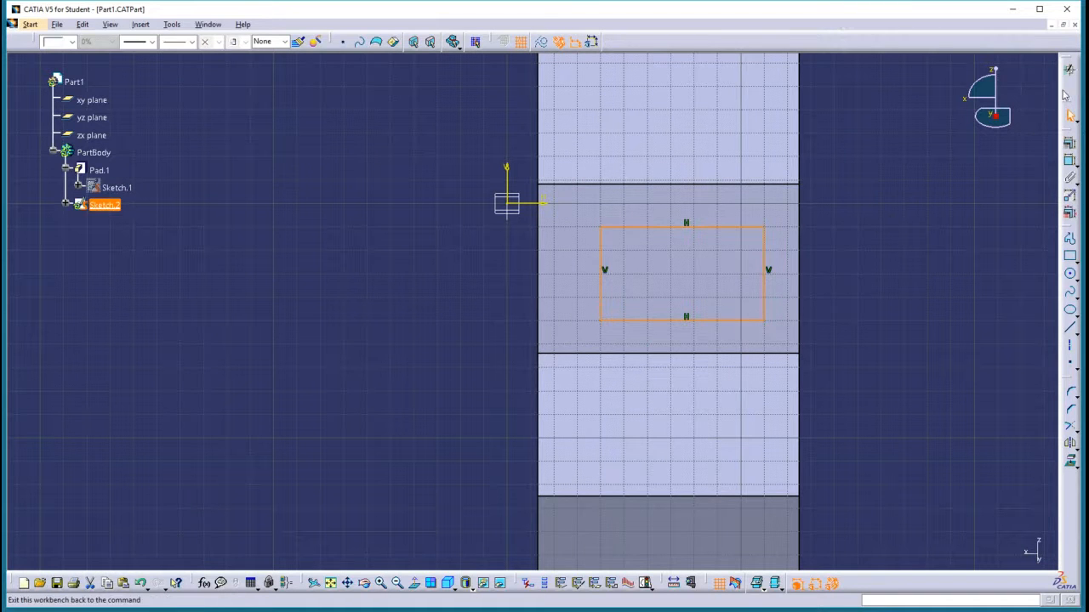
click(1066, 93)
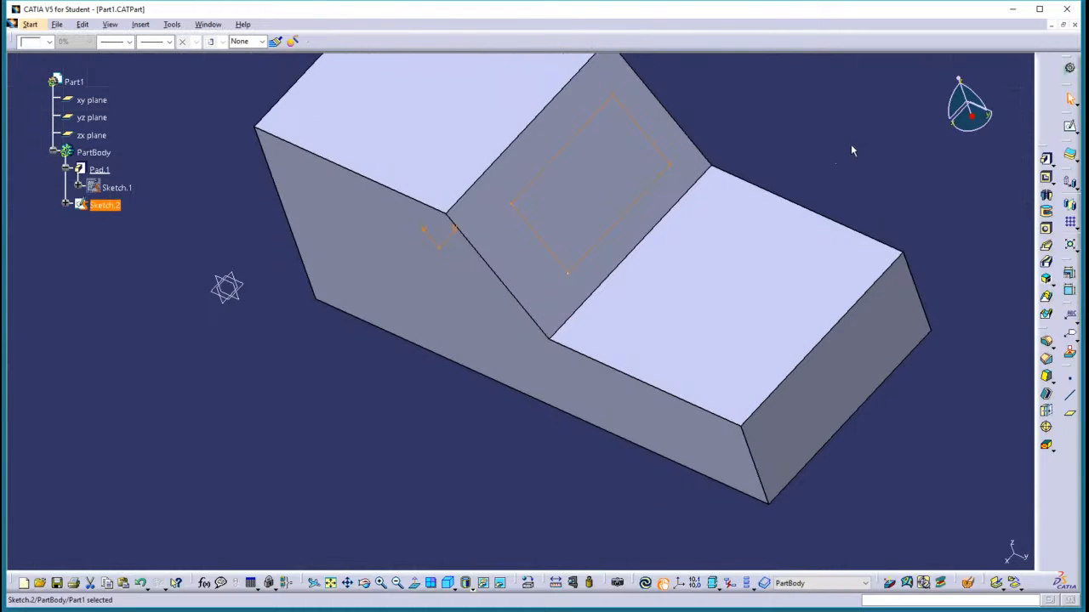
click(43, 318)
click(109, 208)
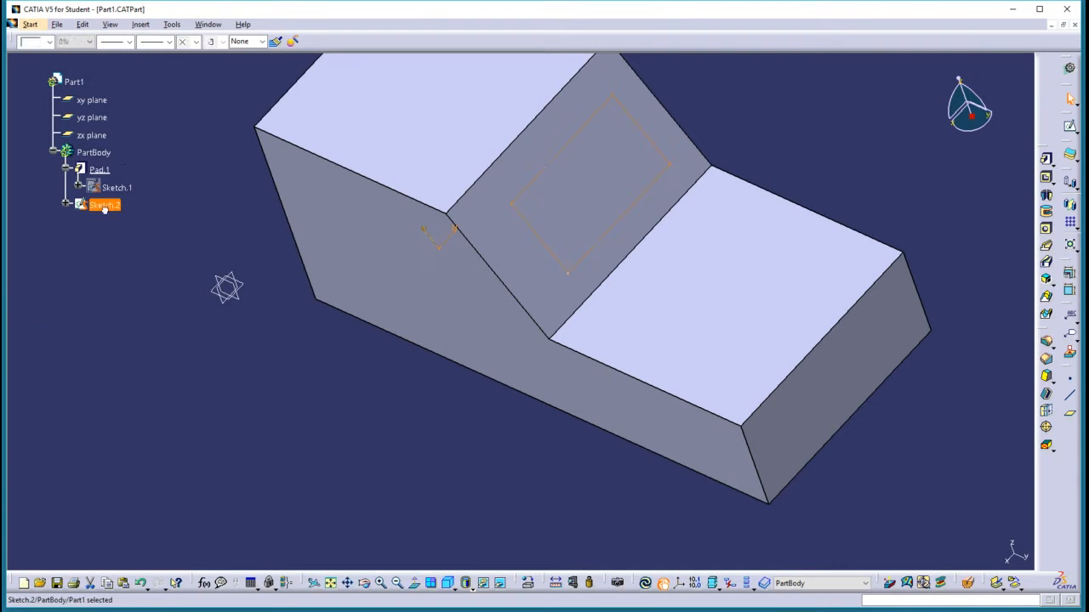
click(134, 256)
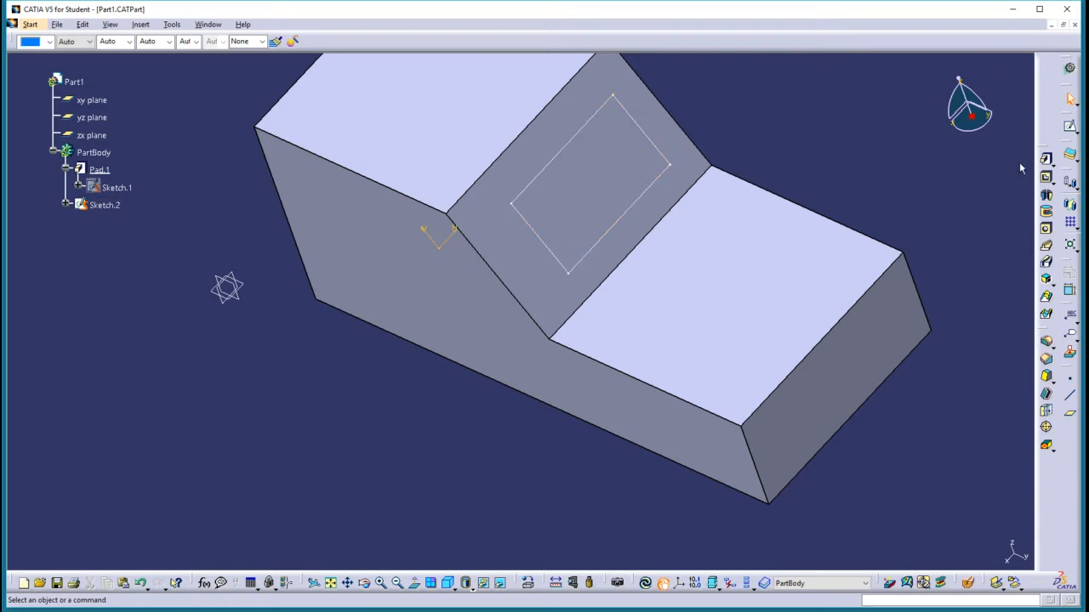
Cut a pocket from the rectangle sketched on the sloped face, reversing its direction into the solid with depth -22 mm
click(1047, 181)
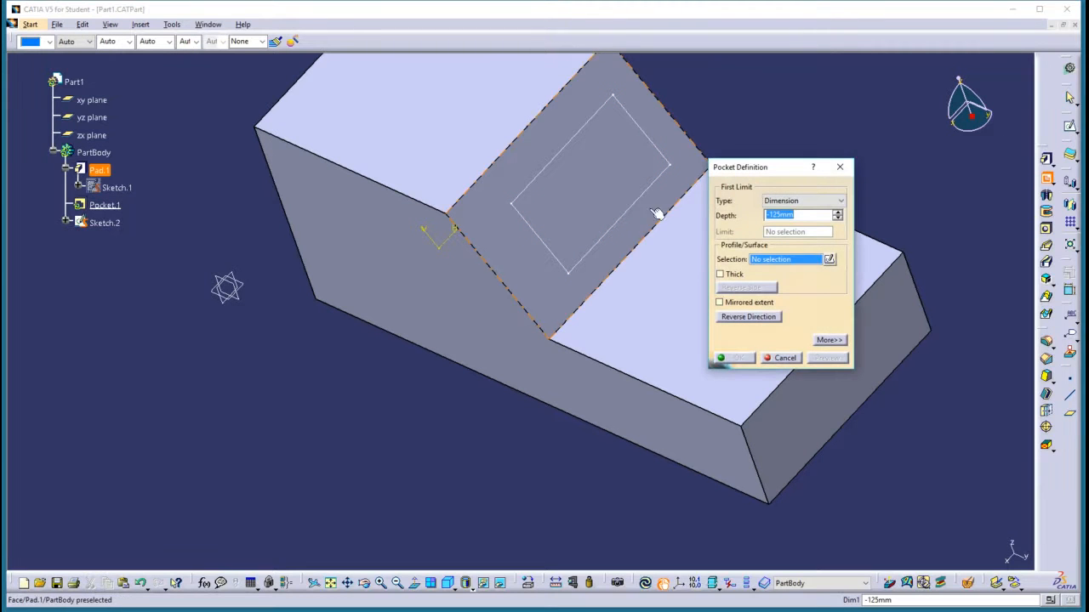
click(549, 248)
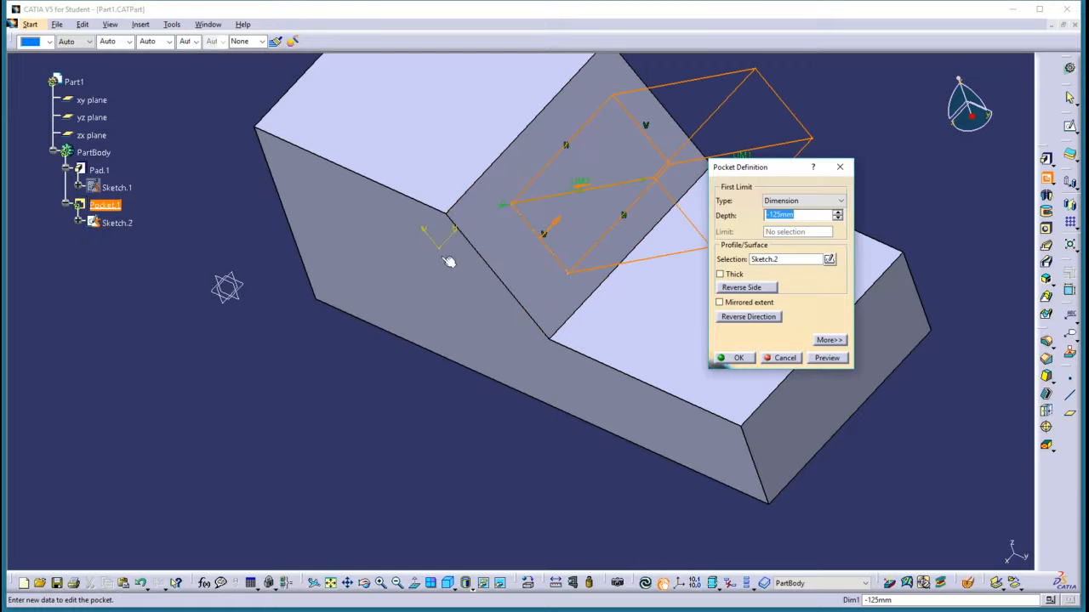
click(752, 316)
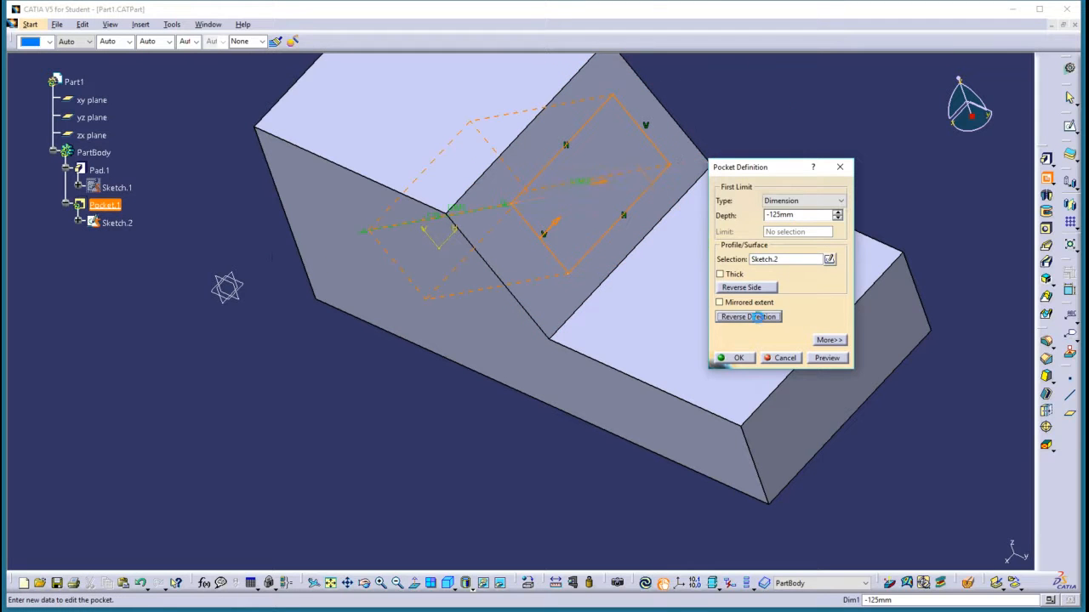
drag(450, 214, 568, 202)
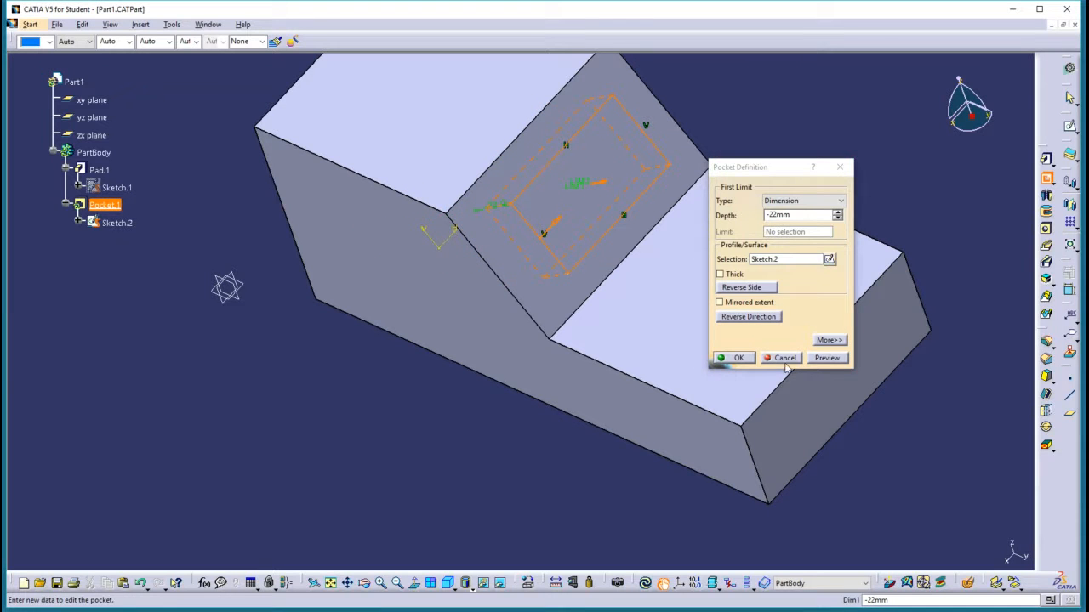
click(737, 359)
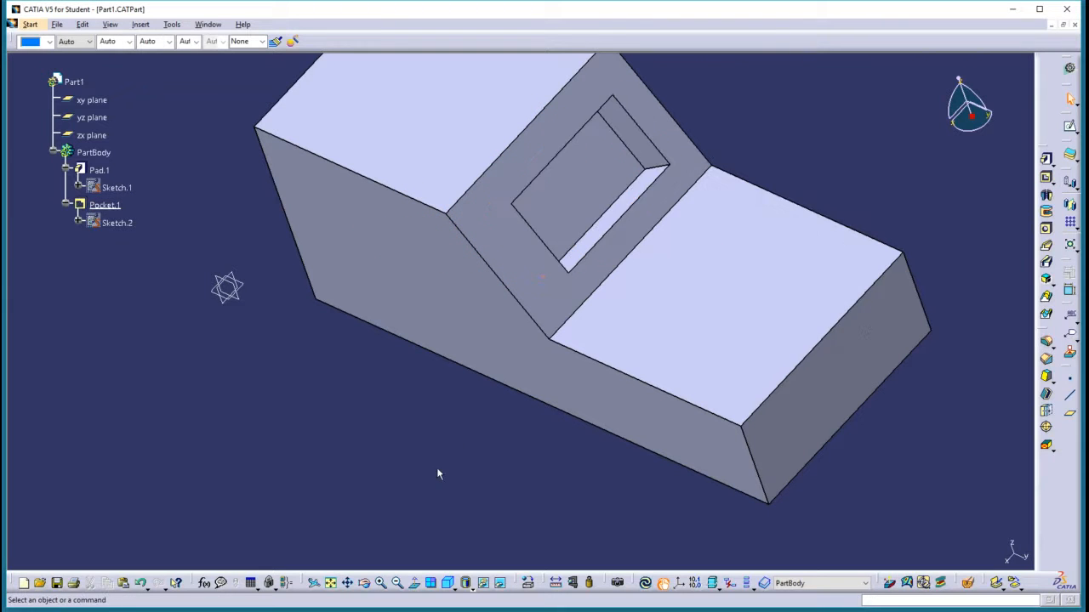
Fillet the upper edge of the low front end with a 5 mm radius and expand the fillet in the specification tree
mouse_move(495, 345)
middle_down()
mouse_move(469, 372)
mouse_move(437, 306)
mouse_move(499, 319)
mouse_move(515, 343)
middle_up()
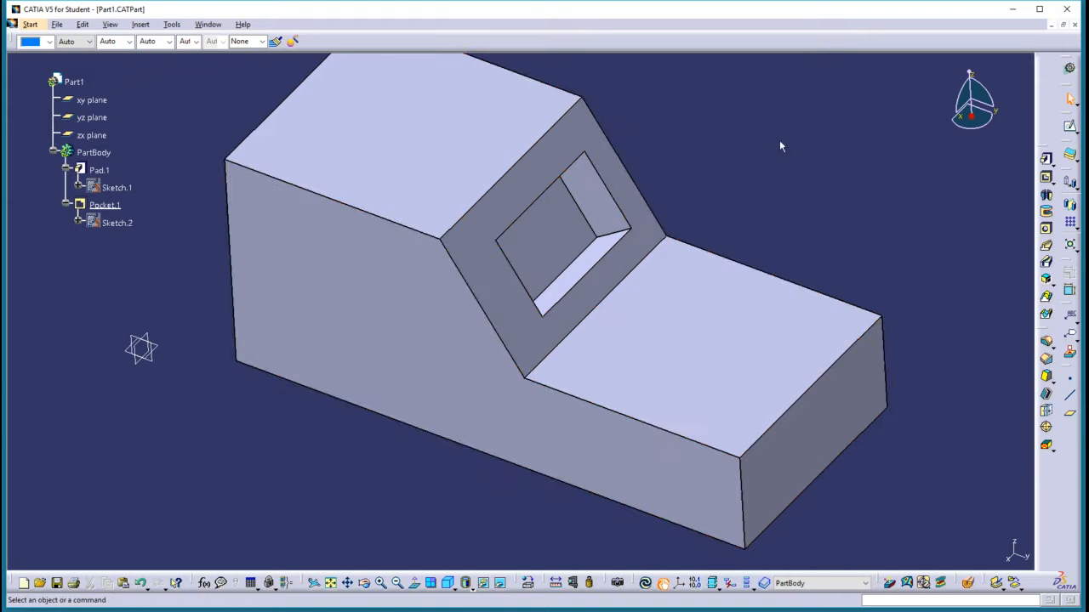
click(1047, 344)
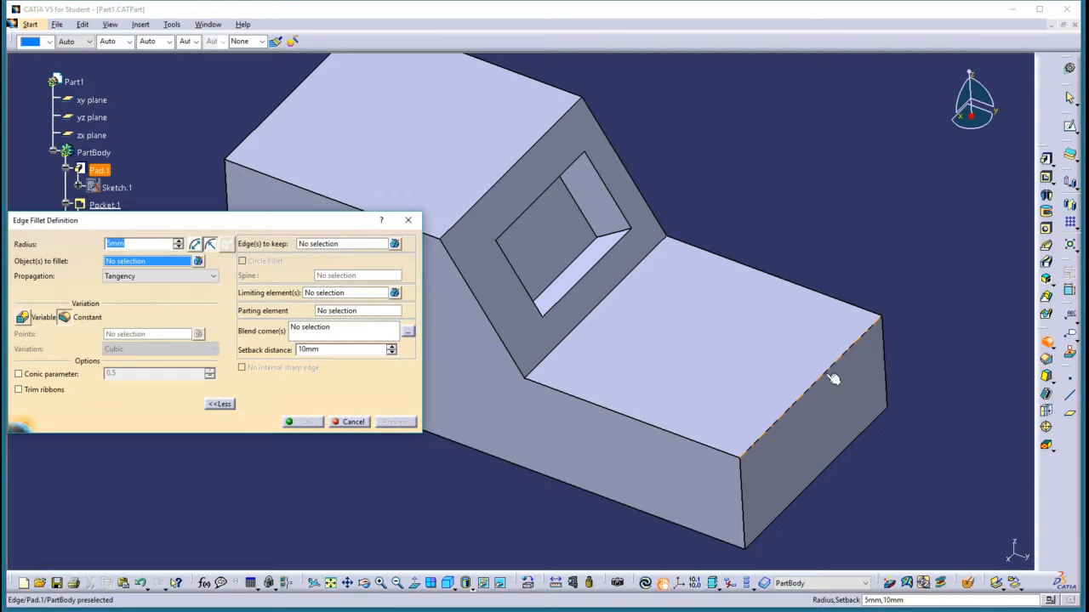
click(308, 422)
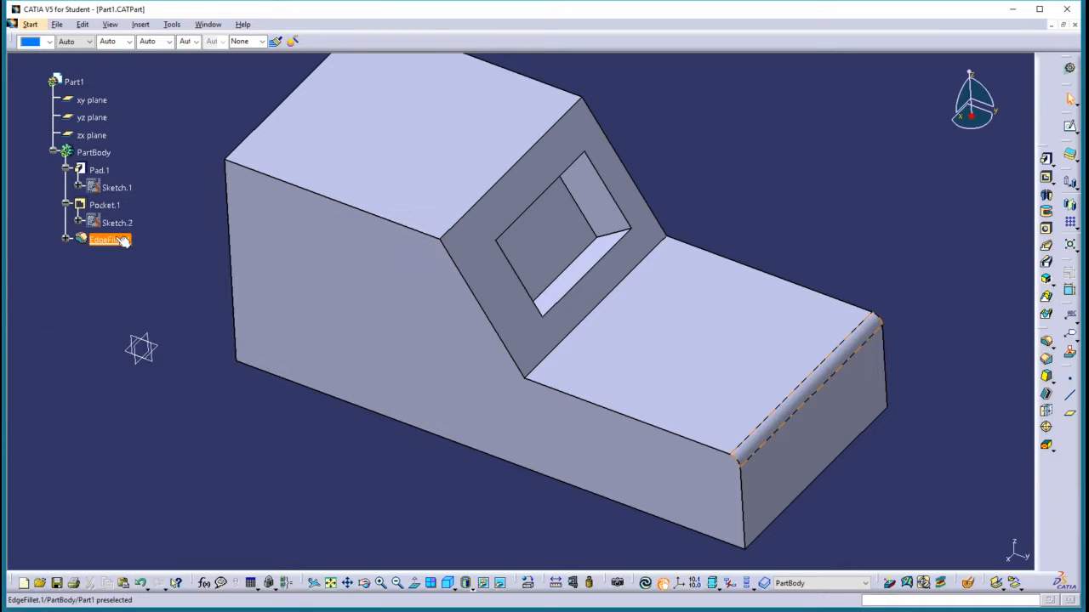
click(67, 240)
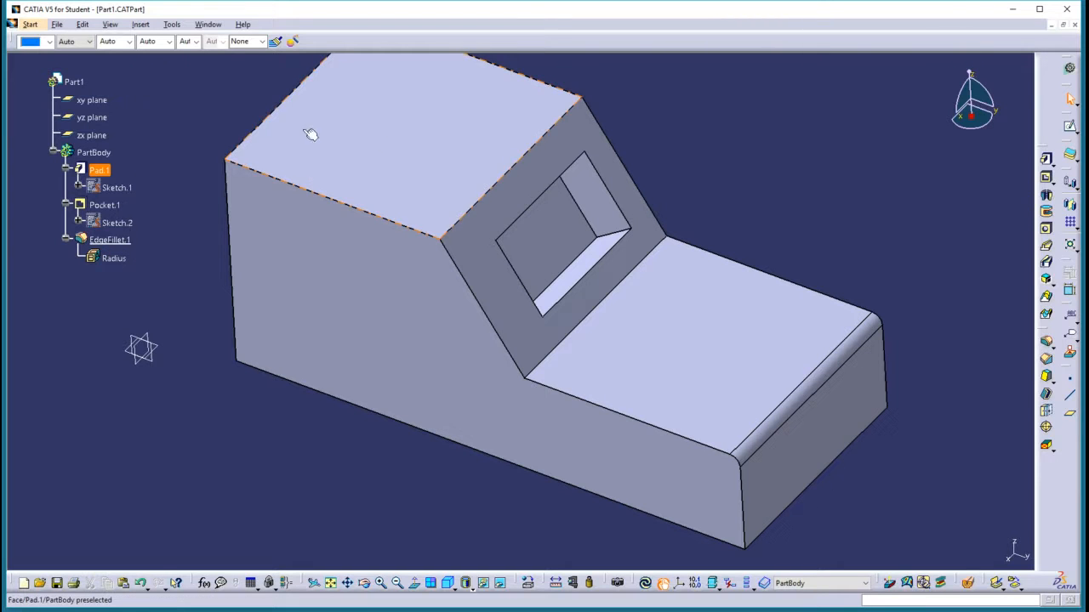
Color the whole PartBody blue and clear the selection
click(98, 152)
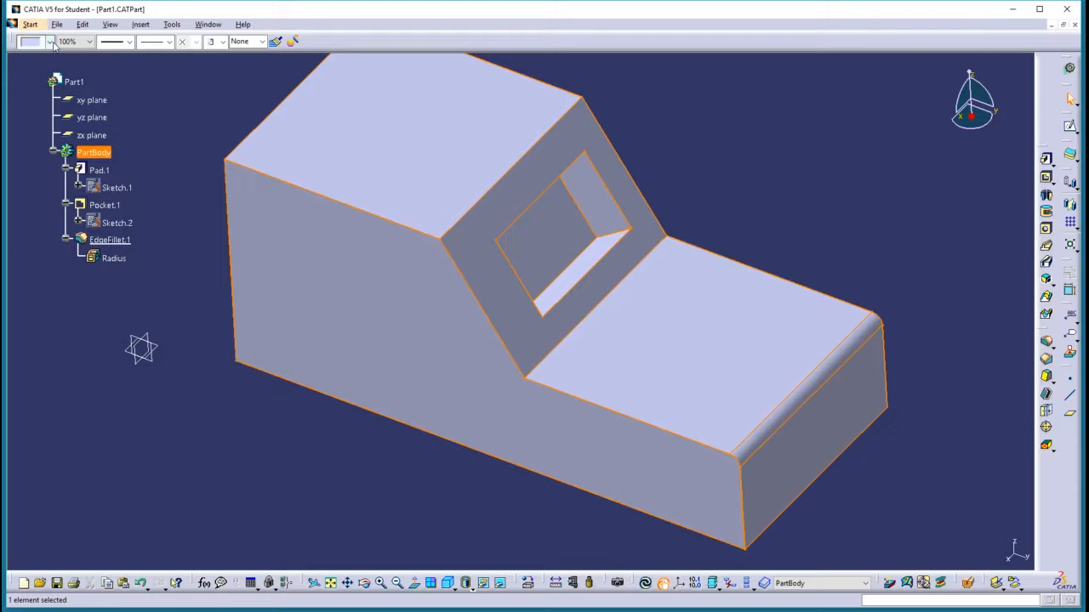
click(49, 40)
click(47, 159)
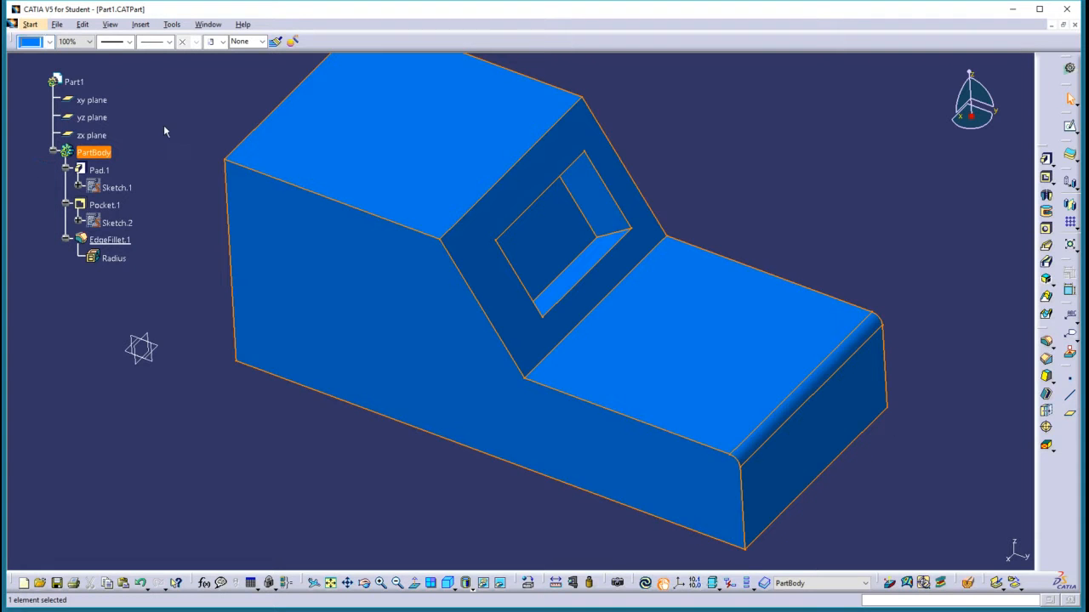
click(162, 125)
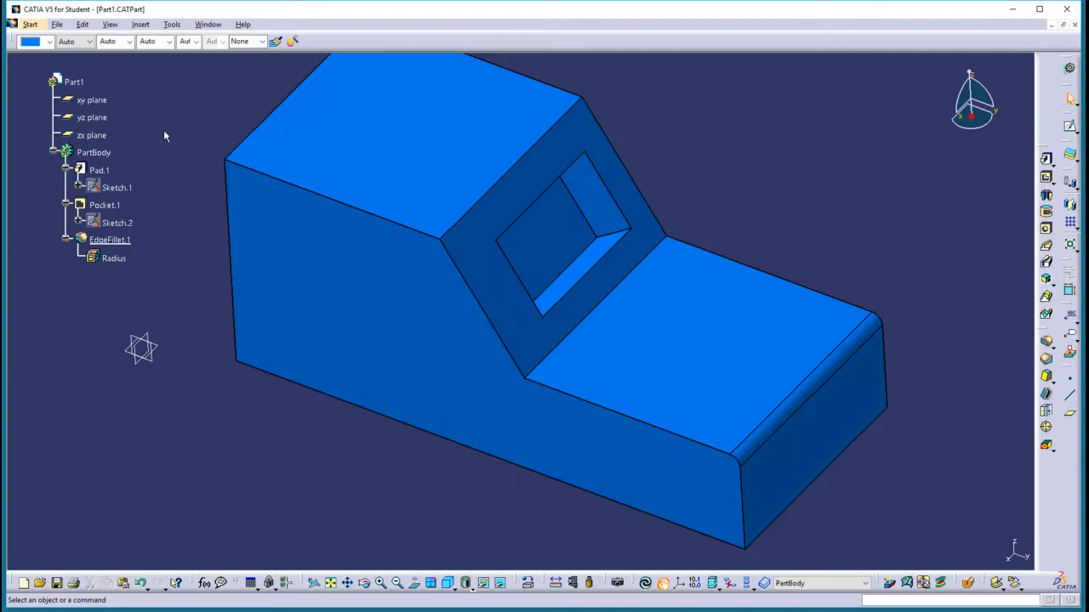
Color Pocket.1 and EdgeFillet.1 yellow and clear the selection
click(111, 210)
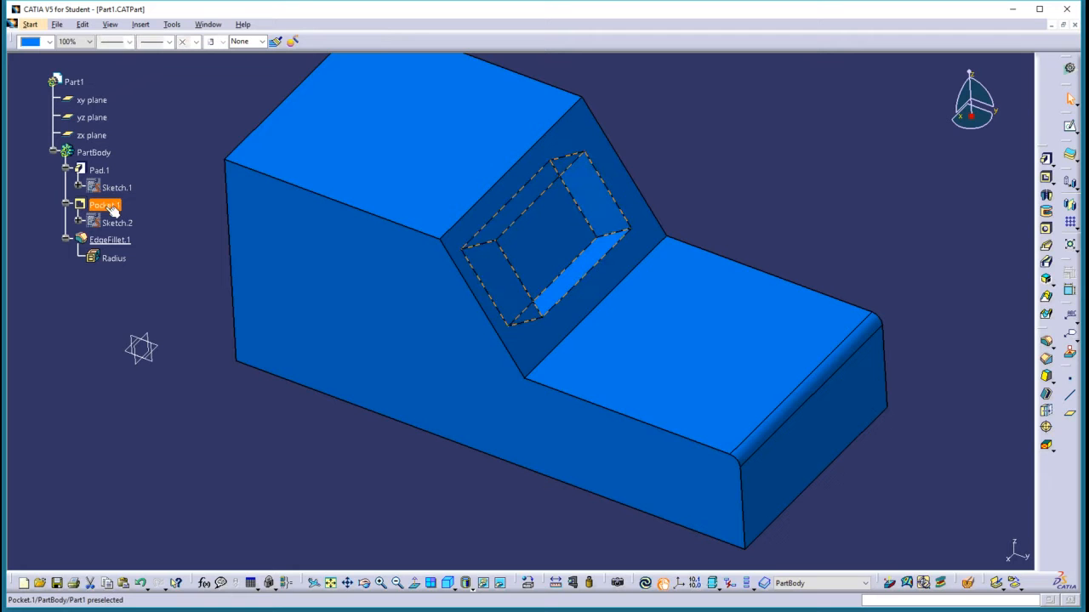
click(50, 42)
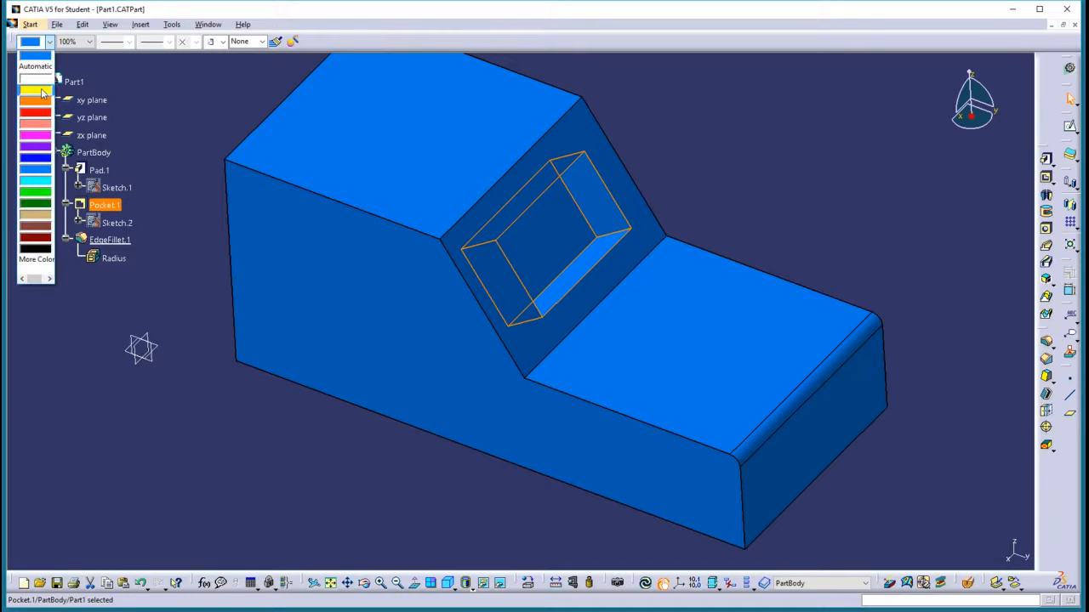
click(43, 94)
click(109, 240)
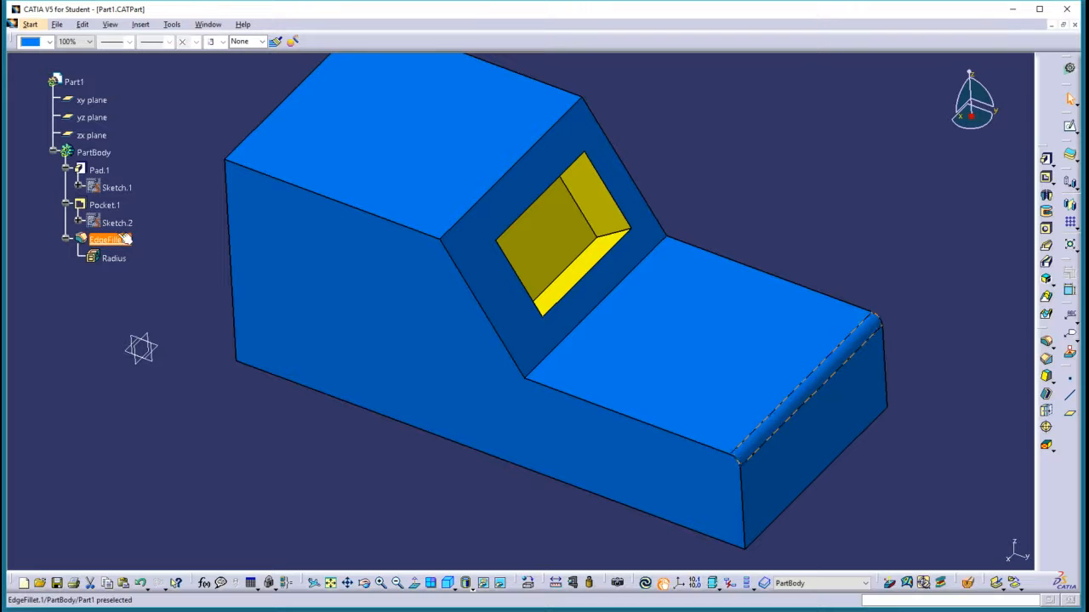
click(49, 42)
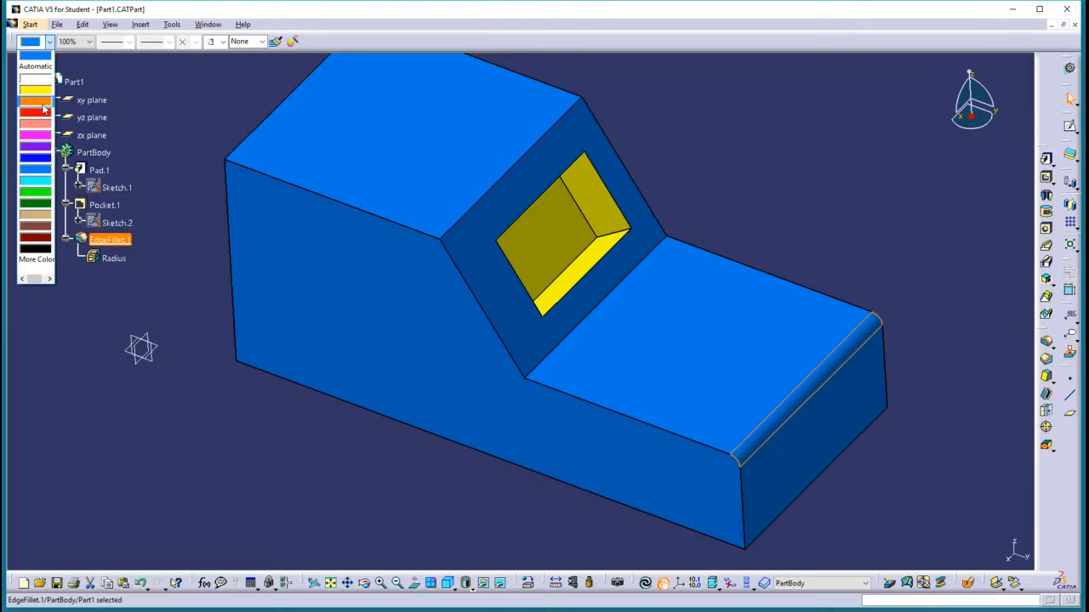
click(44, 92)
click(238, 92)
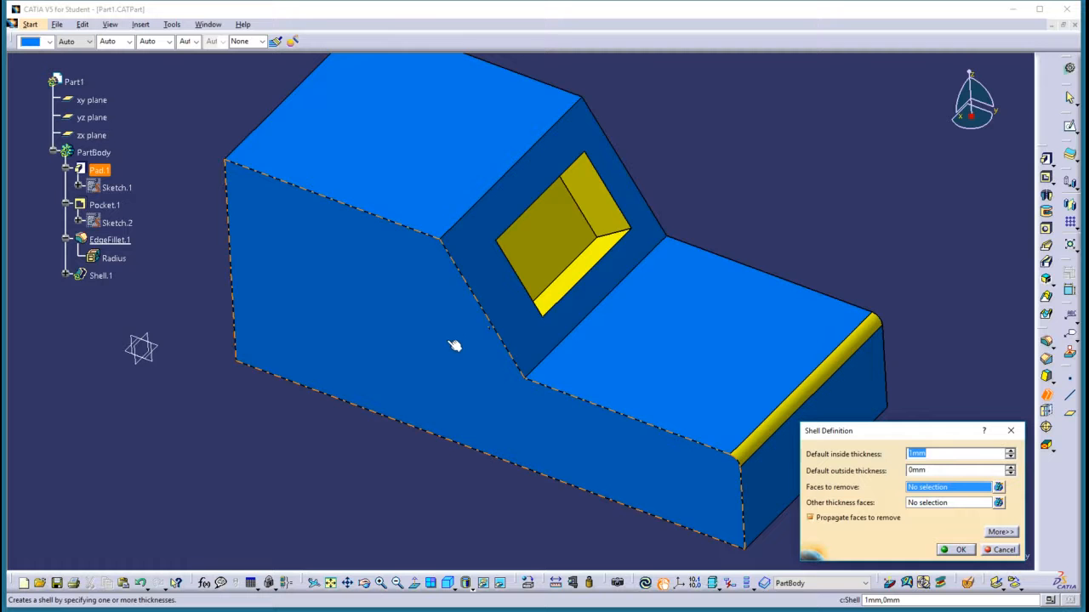
Shell the solid with 5 mm inside thickness, removing its underside face, and expand the shell in the specification tree
middle_drag(465, 348, 428, 303)
click(389, 369)
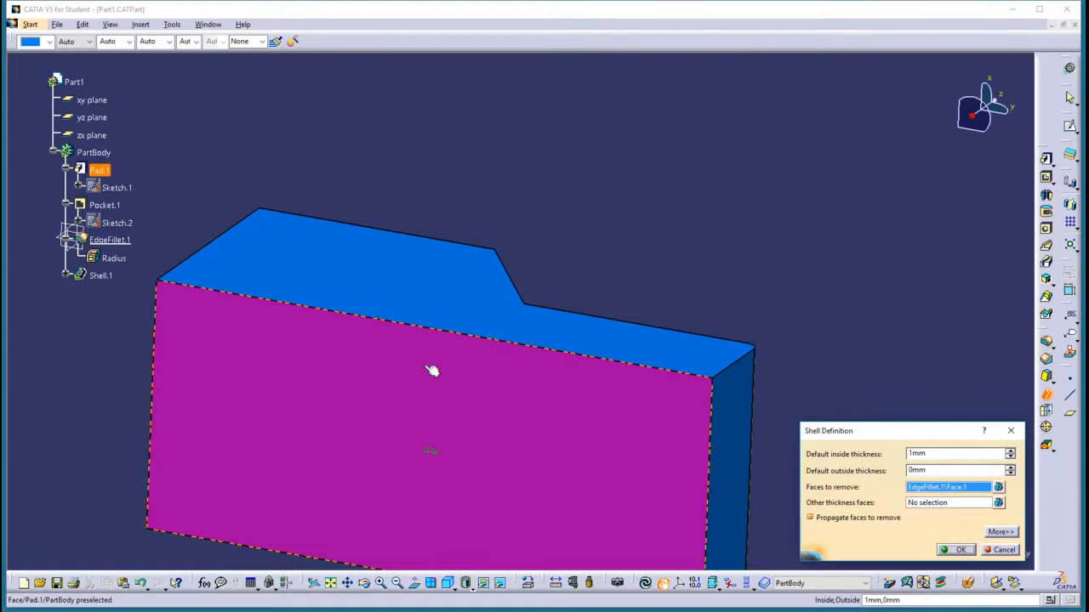
click(1010, 451)
click(957, 549)
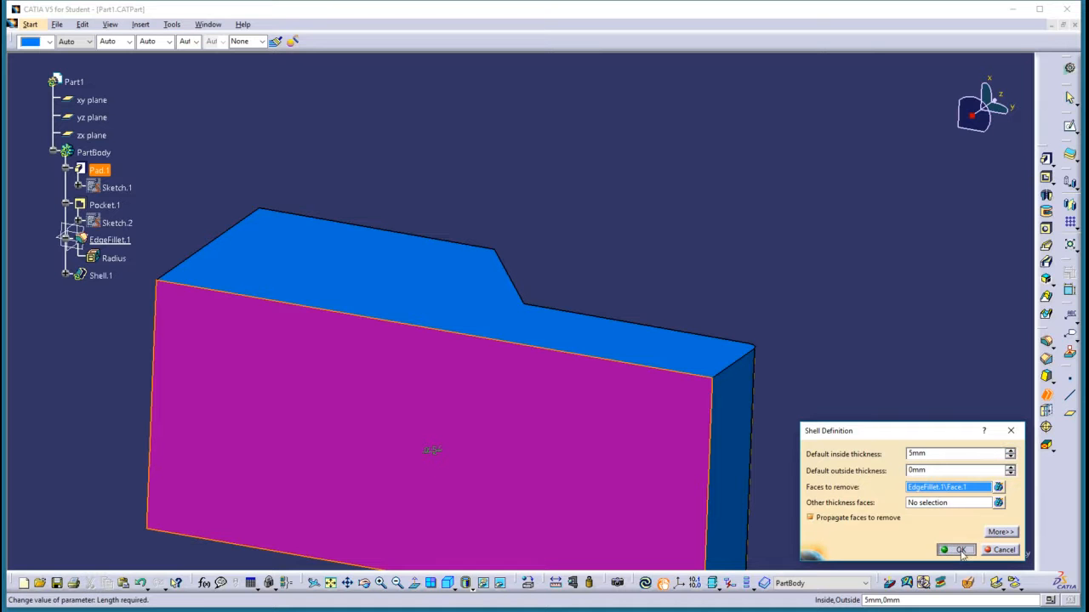
middle_drag(759, 281, 461, 375)
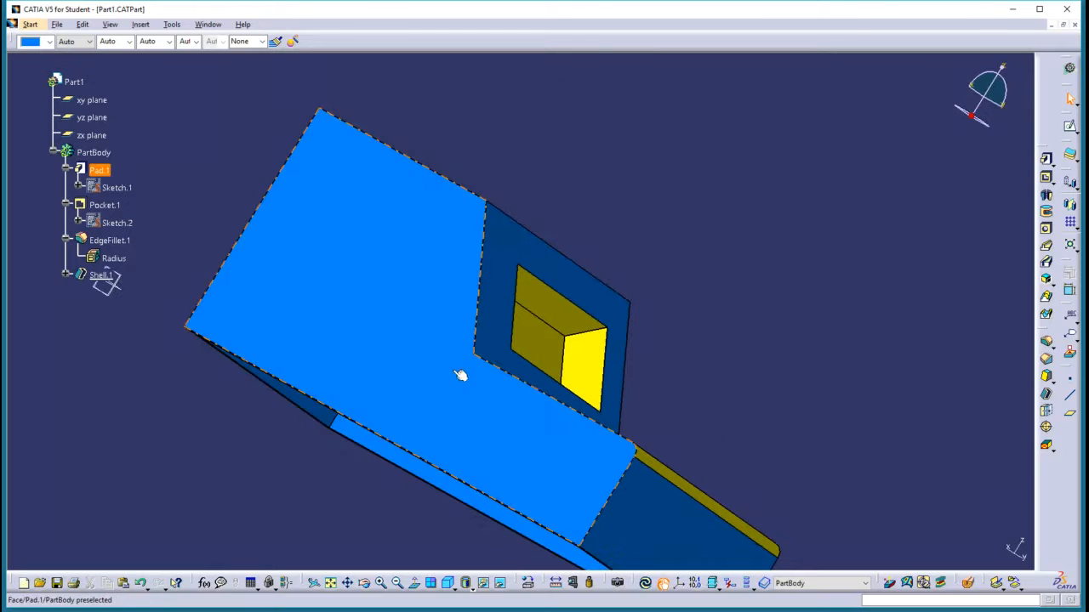
click(66, 277)
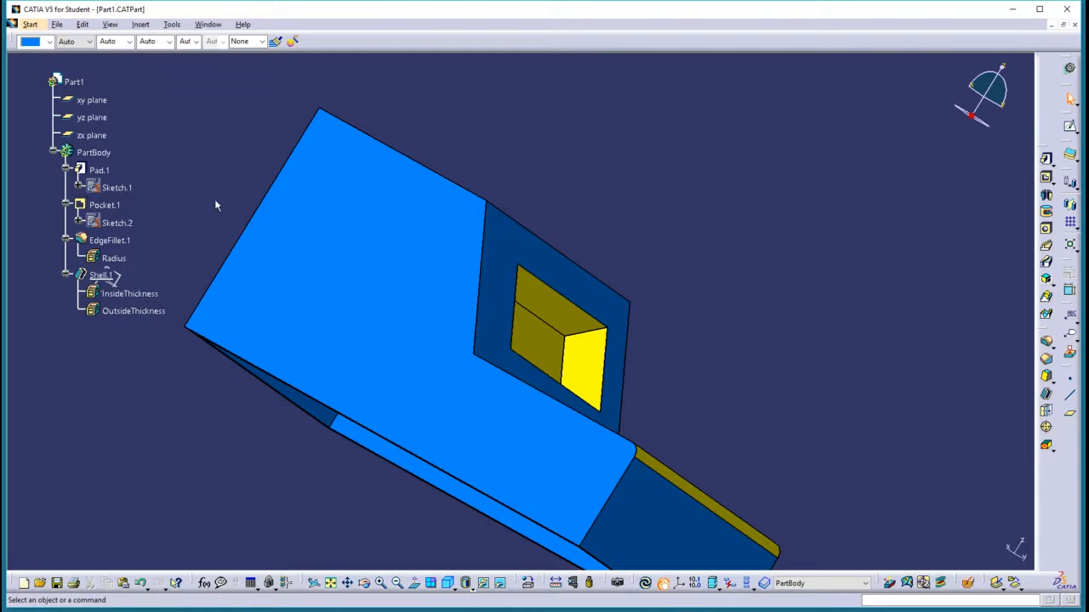
Sketch a rectangle 70 mm wide and 50 mm high on the upper horizontal face and exit the sketch
middle_drag(448, 184, 585, 214)
middle_drag(417, 390, 725, 302)
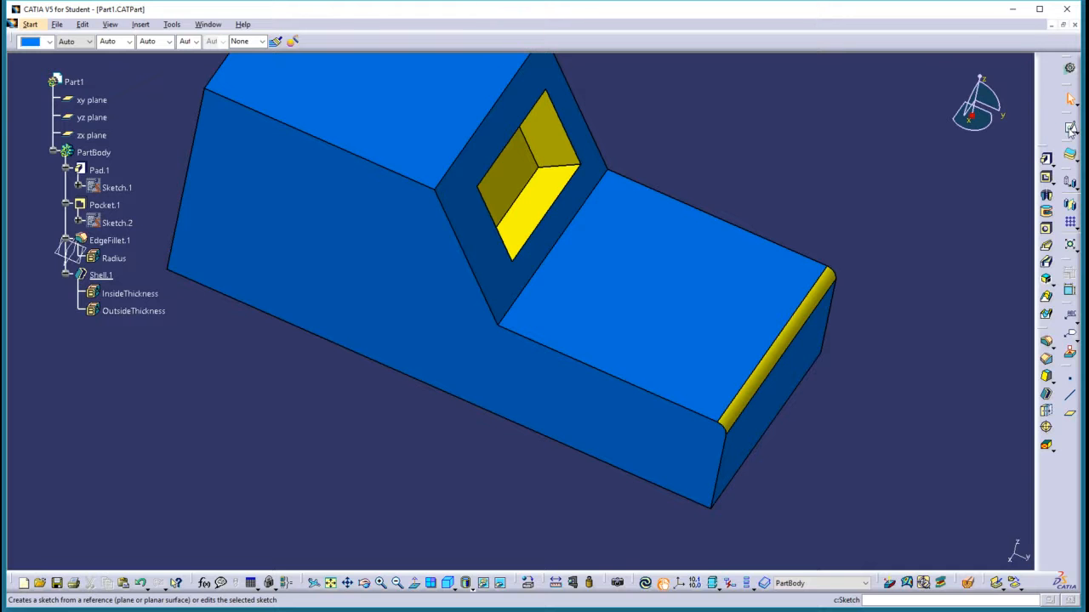
click(1071, 127)
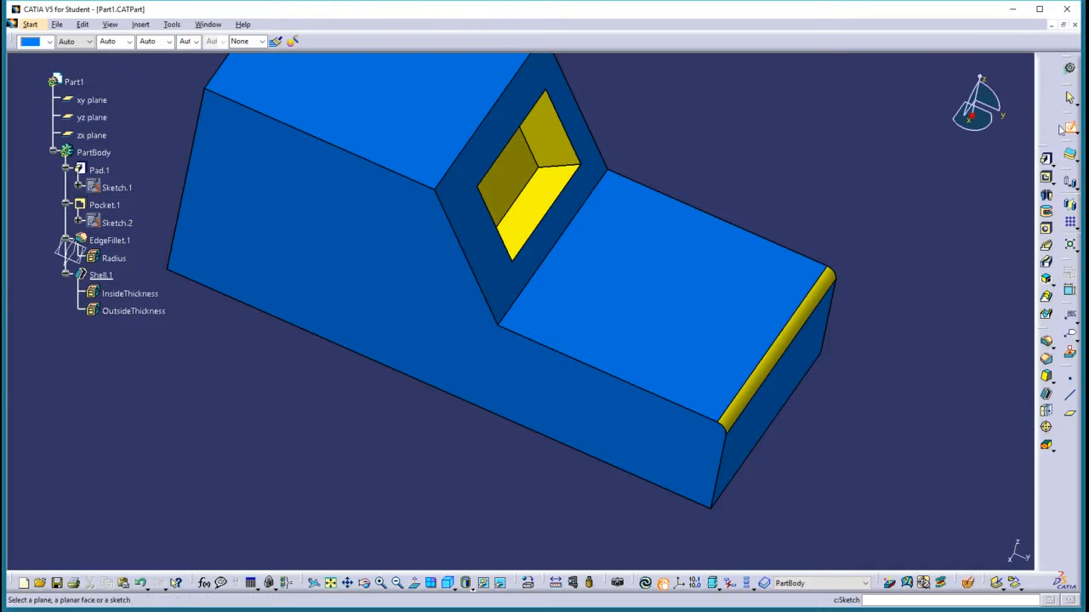
middle_drag(394, 256, 522, 423)
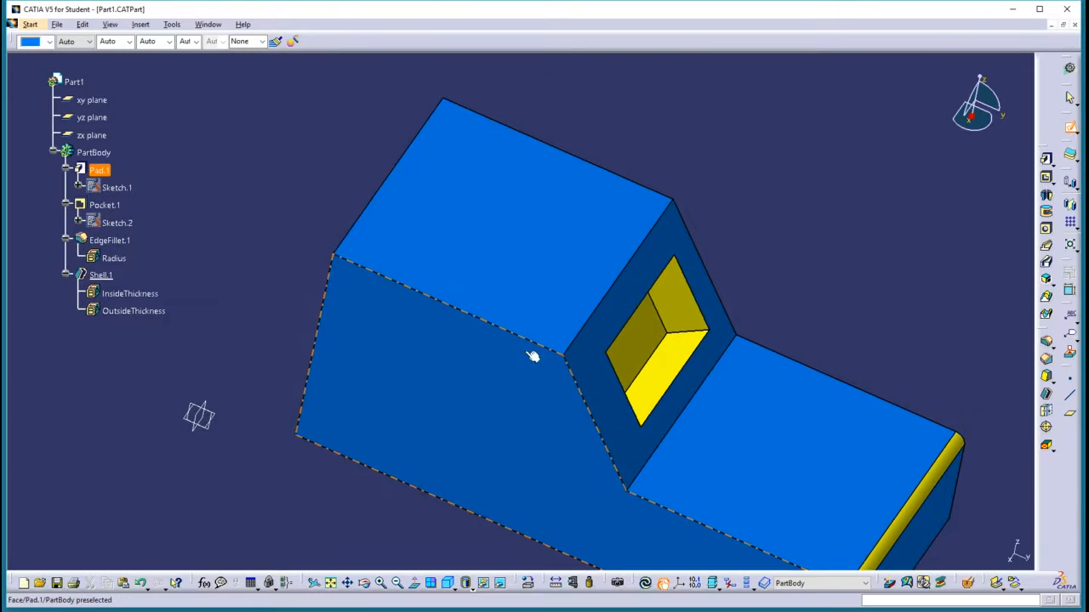
click(535, 236)
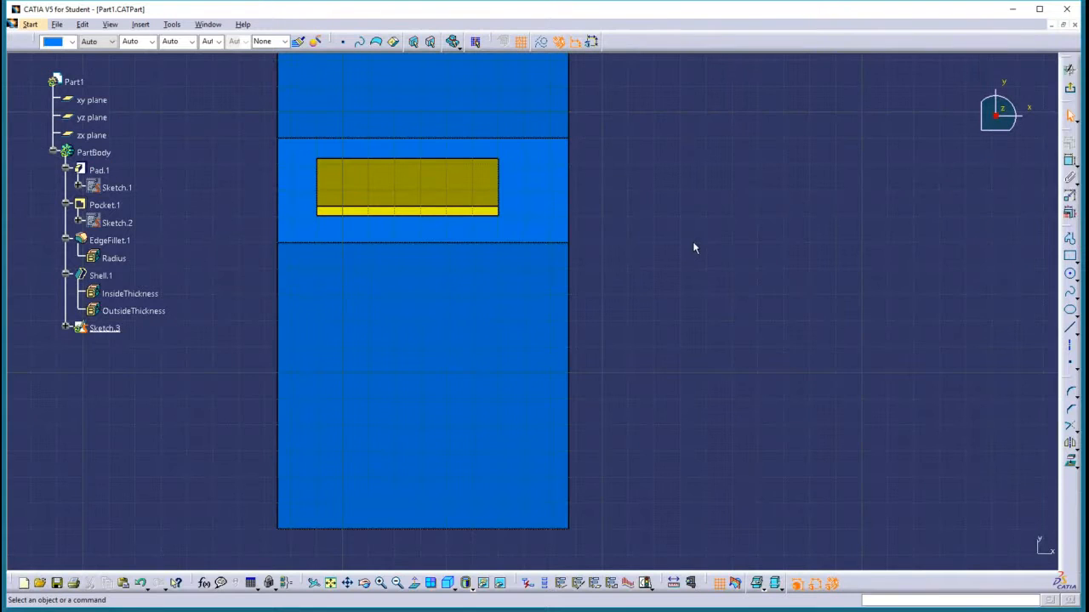
click(1070, 255)
click(342, 295)
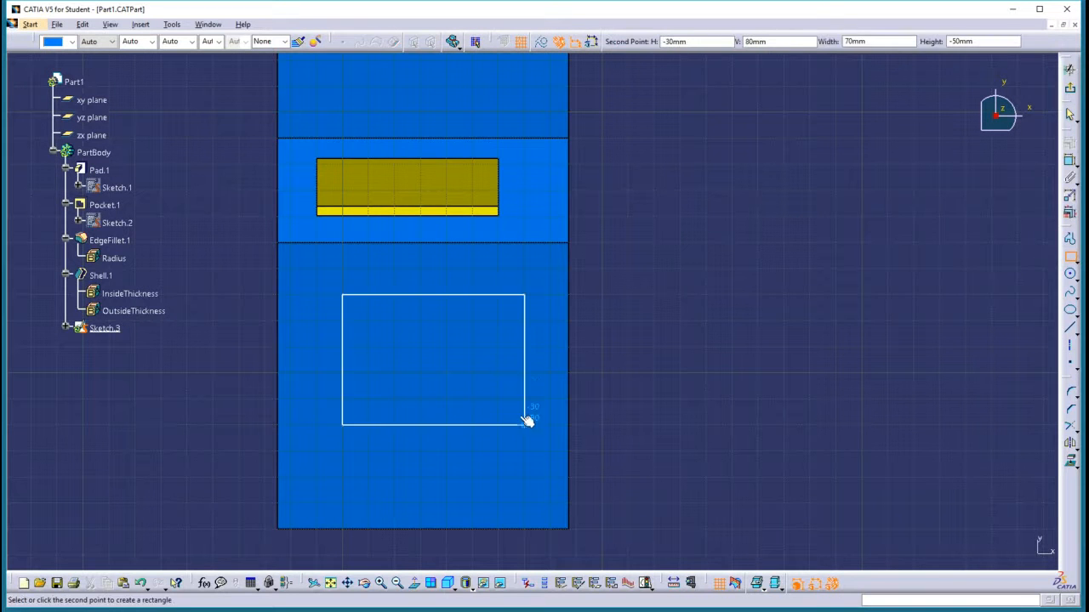
click(525, 425)
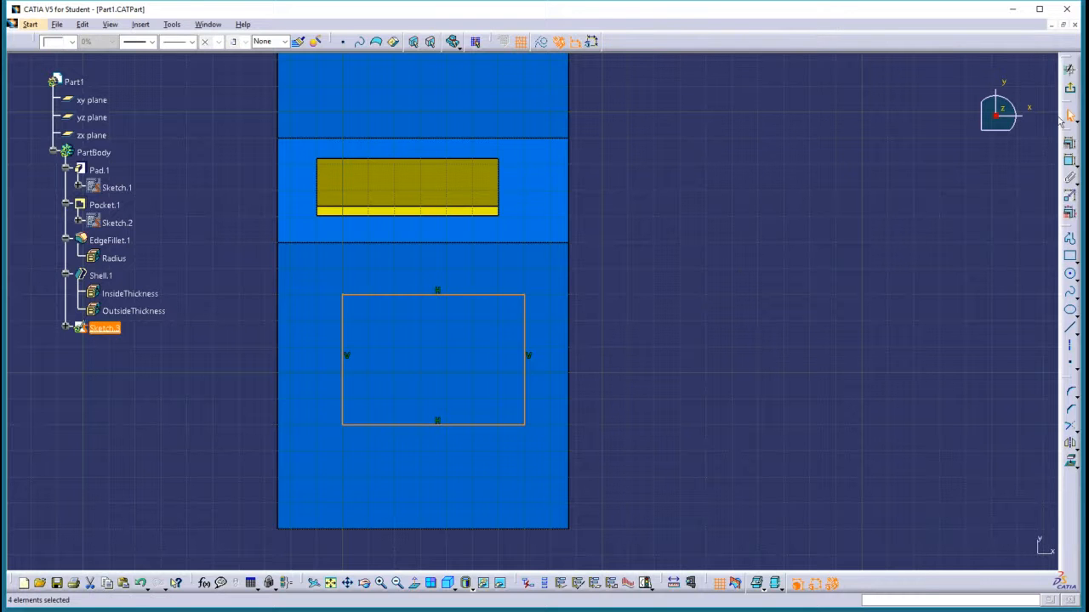
click(1071, 94)
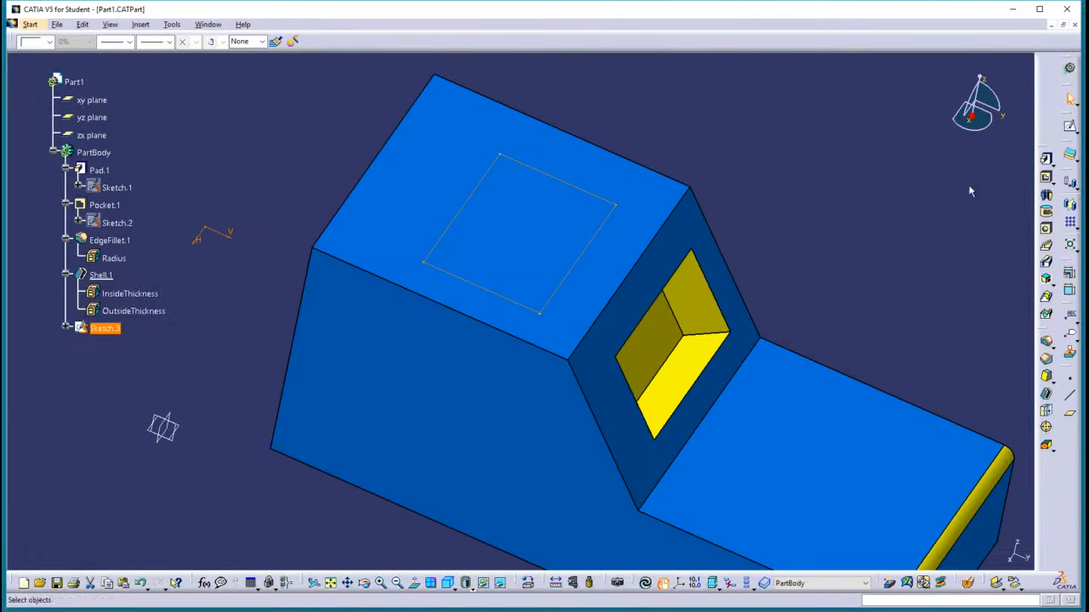
Pad the rectangle on the upper face about 49 mm upward and update the part
click(1047, 160)
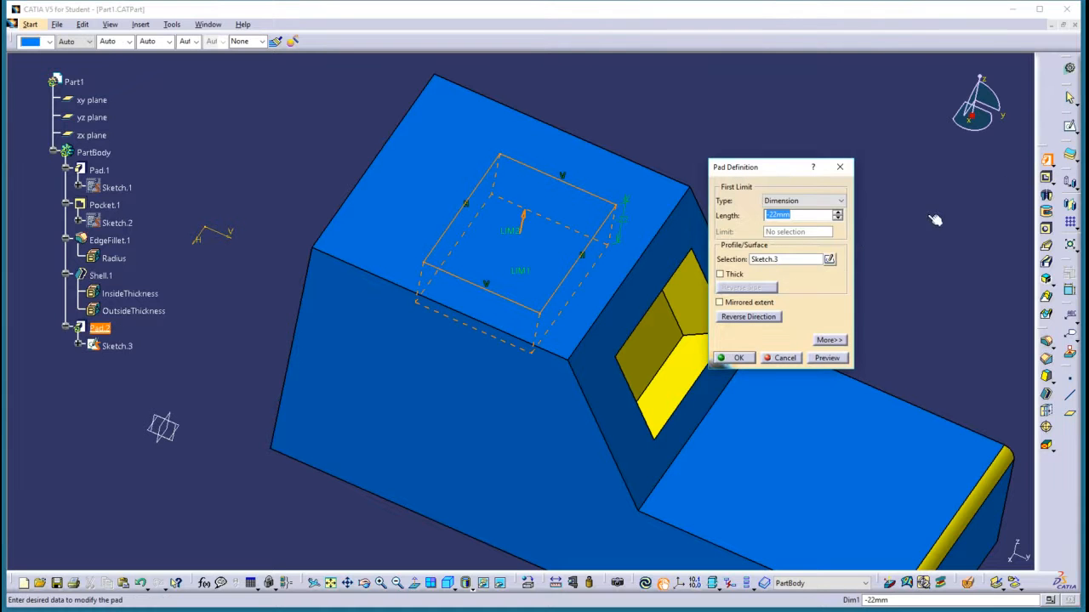
middle_drag(545, 275, 535, 214)
drag(520, 334, 560, 167)
click(740, 359)
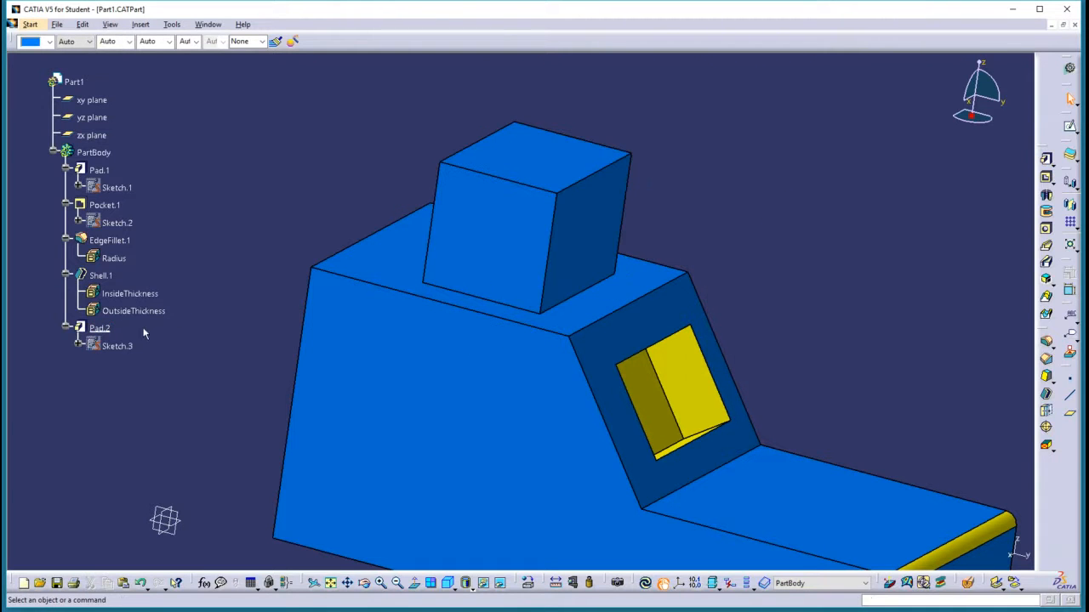
click(645, 583)
Examine the upper block's pad definition, including its second limit, direction and thin pad options, and close it without changes
middle_drag(689, 254, 606, 188)
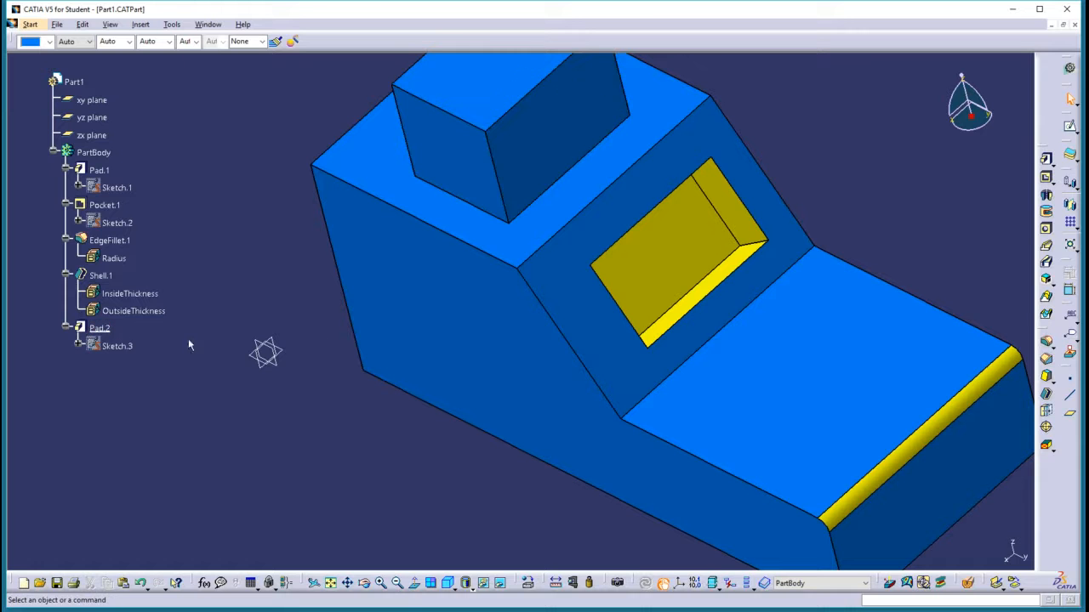
mouse_move(604, 270)
middle_down()
mouse_move(544, 227)
mouse_move(681, 210)
mouse_move(641, 246)
mouse_move(643, 327)
middle_up()
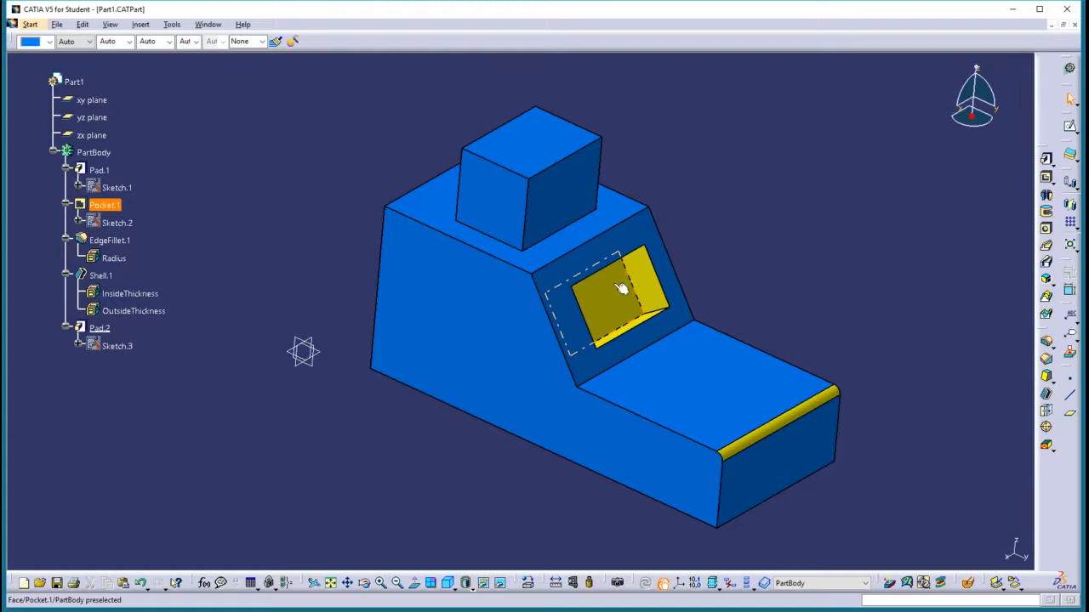
double_click(578, 187)
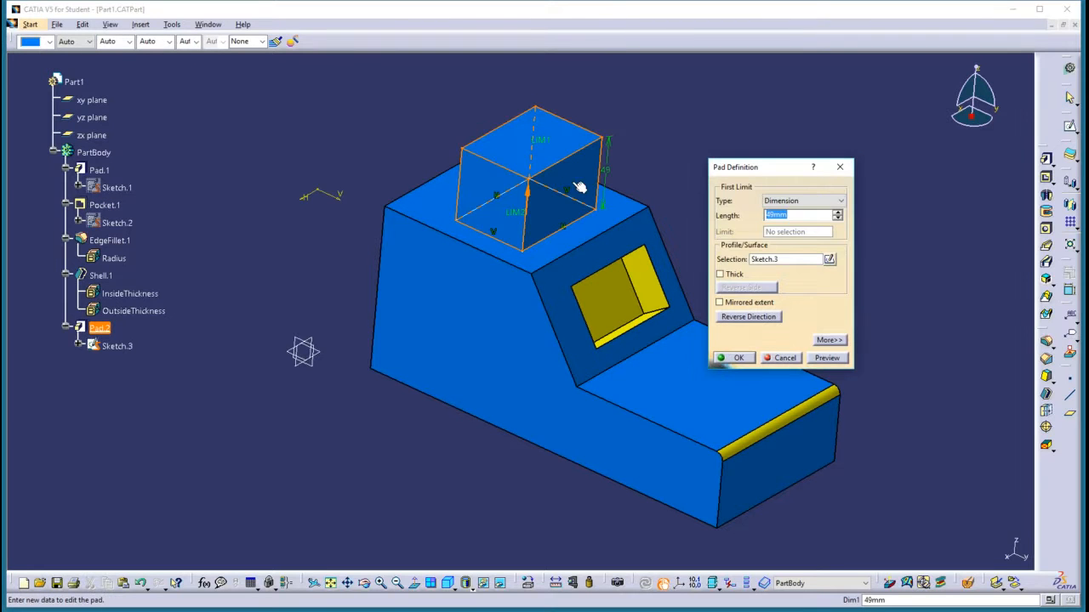
drag(746, 169, 678, 128)
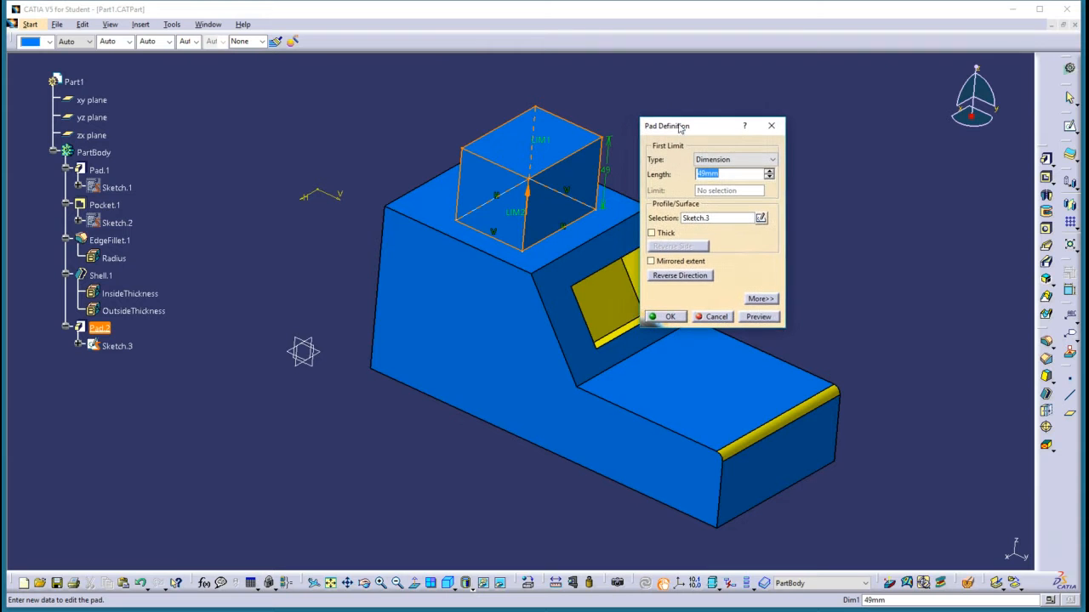
click(761, 299)
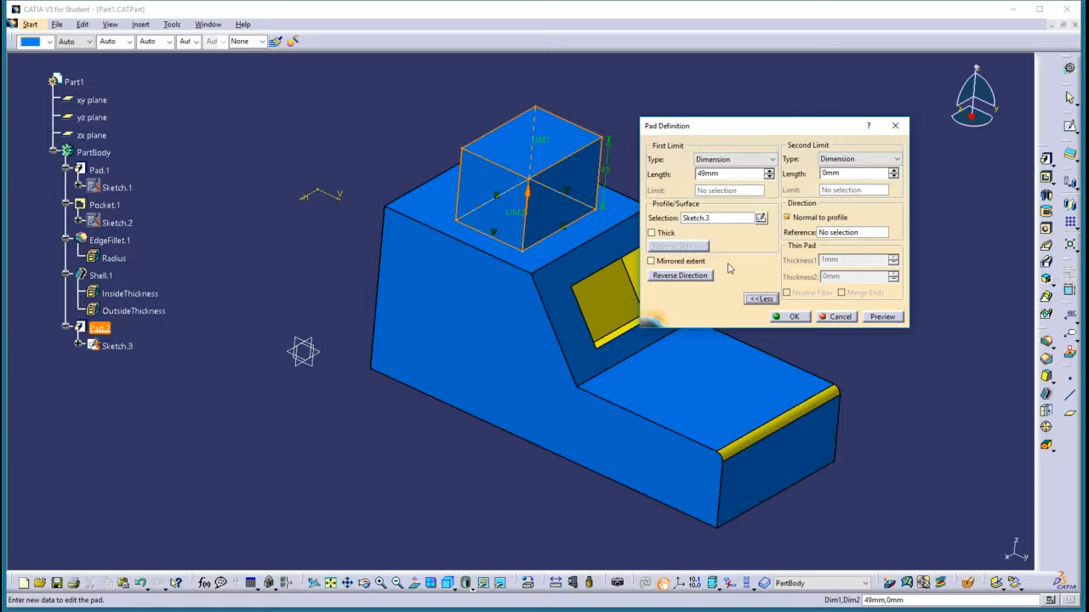
click(838, 316)
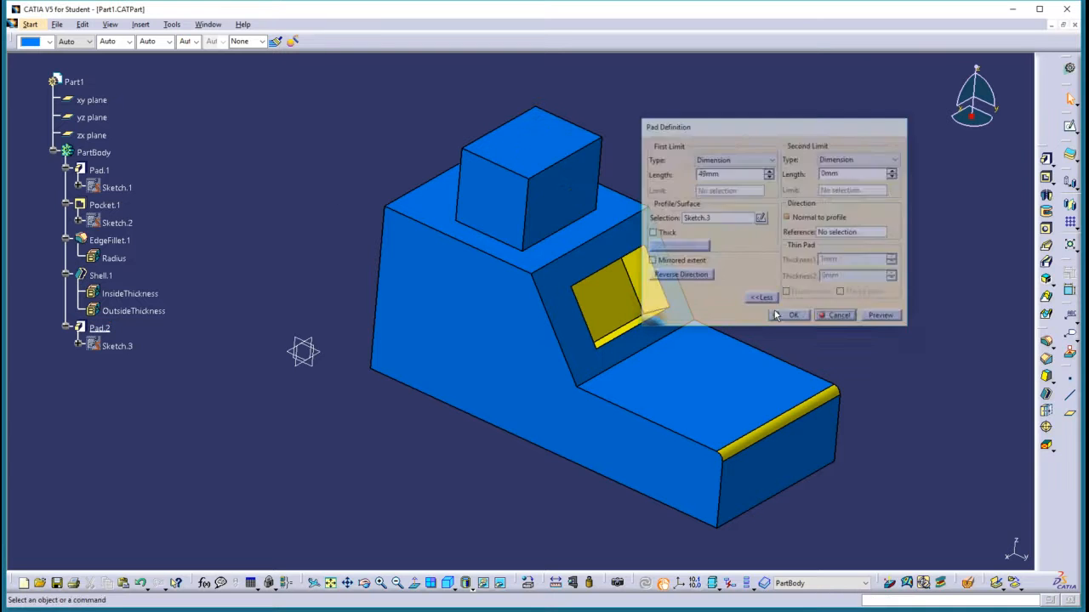
Examine the definition of the pocket in the sloped face, including its second limit and direction options, without changing it
double_click(620, 304)
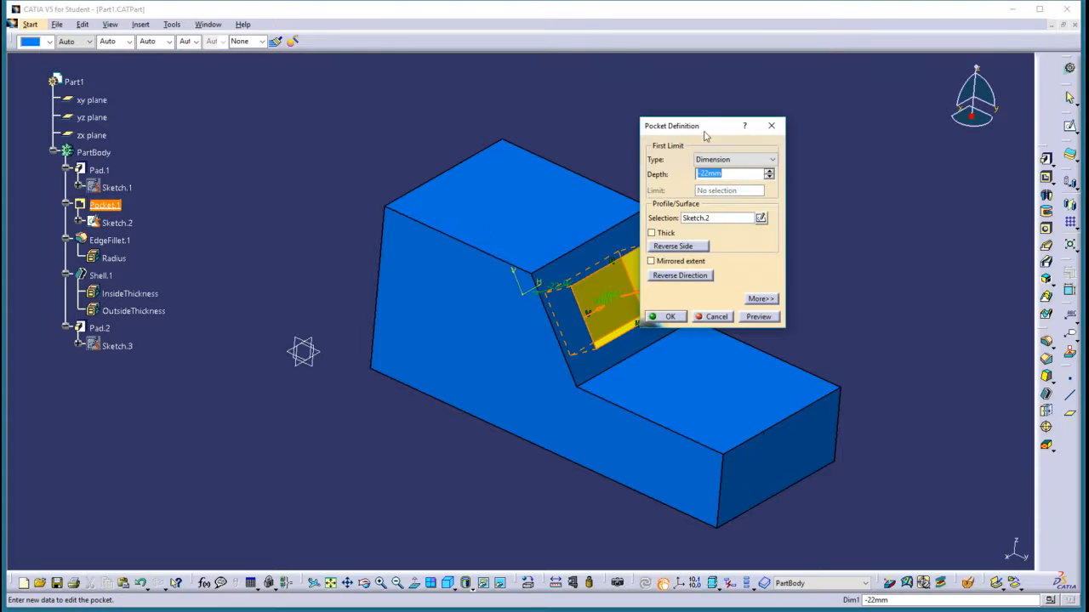
drag(704, 127, 770, 110)
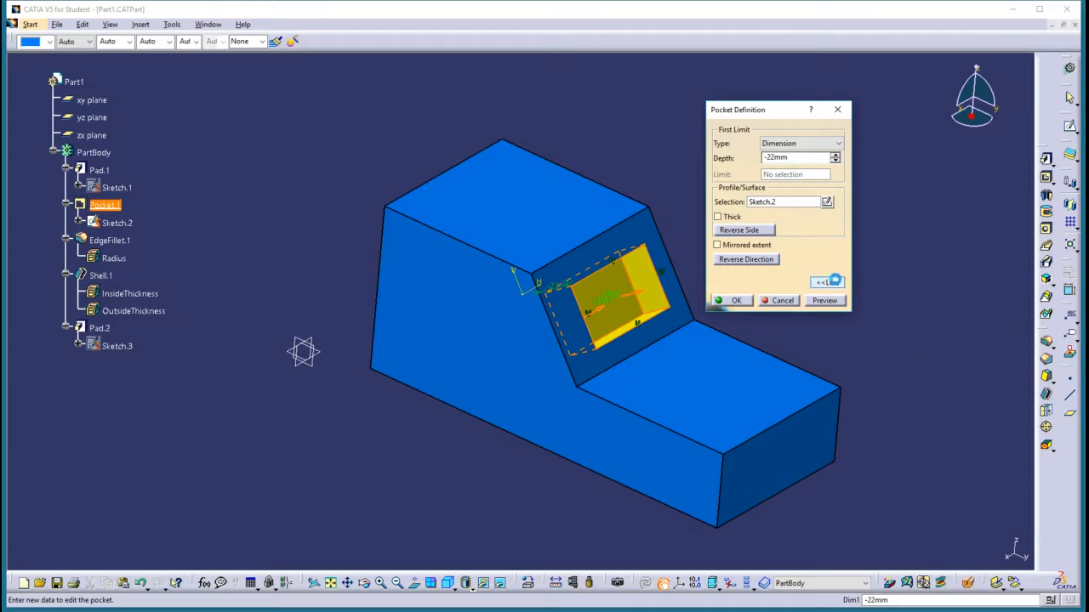
click(828, 282)
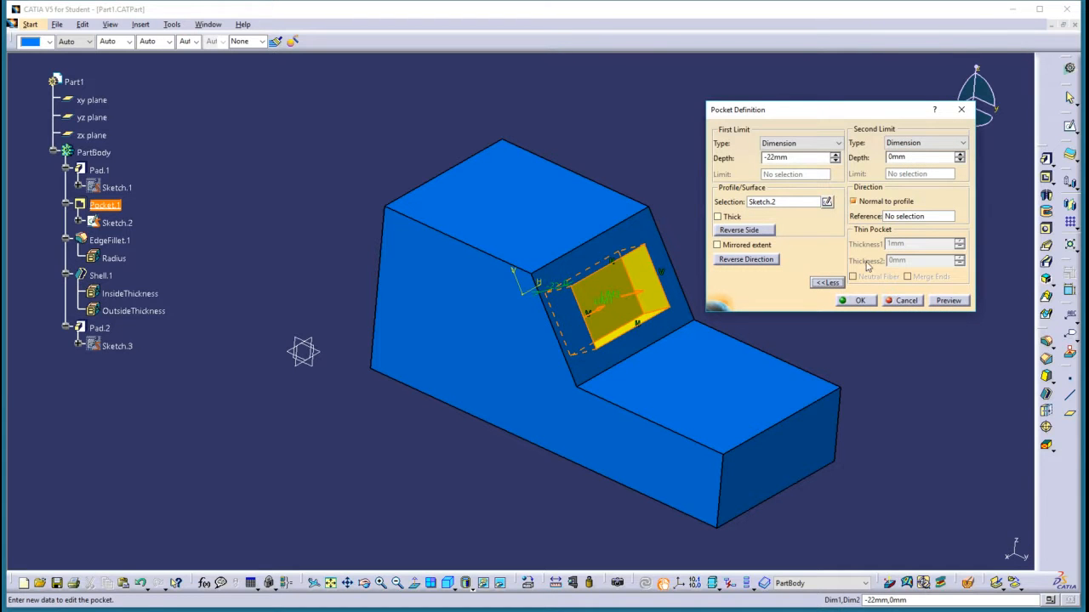
click(903, 301)
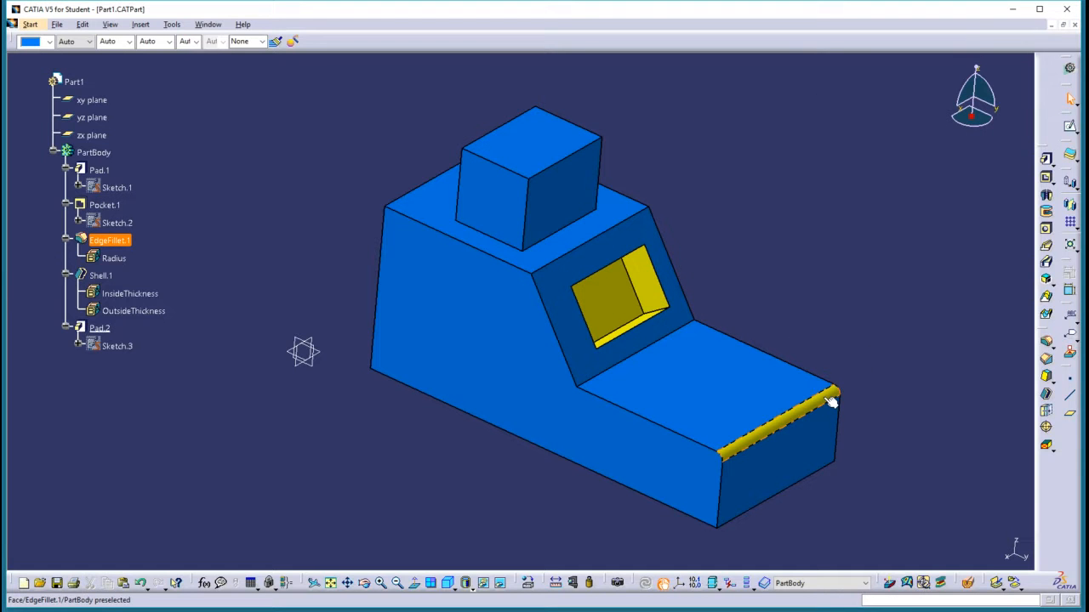
Set the radius of the yellow edge fillet on the lower step to 12 mm and update the part
double_click(831, 403)
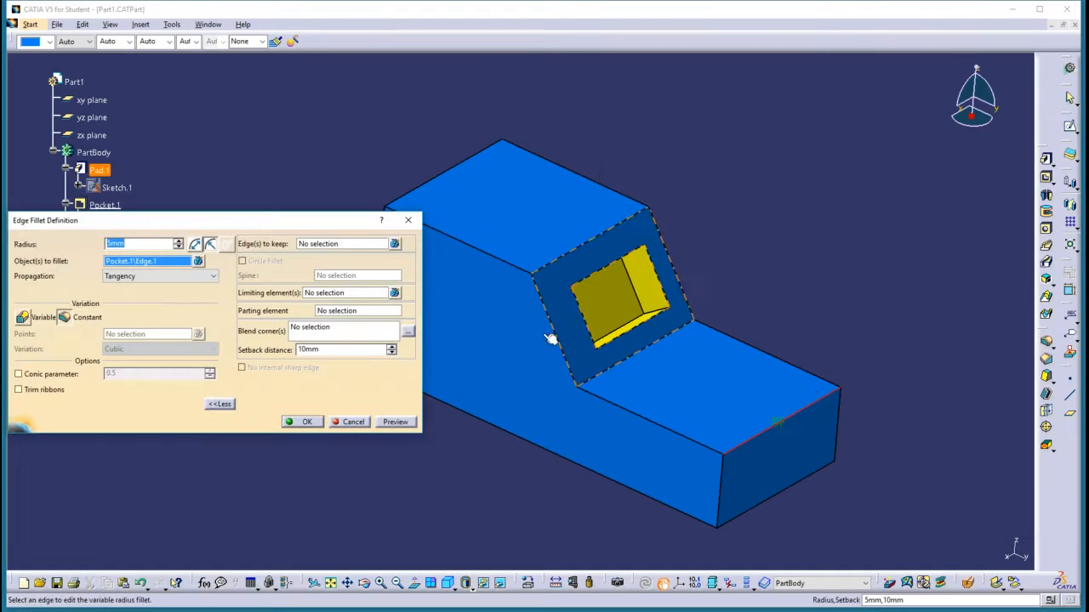
click(178, 241)
click(178, 240)
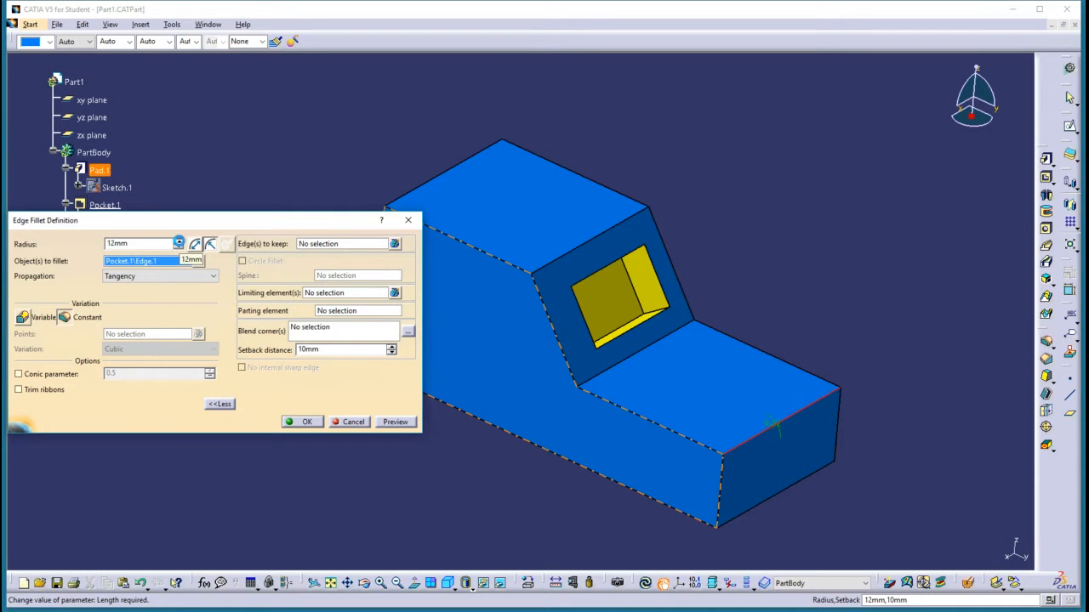
click(306, 422)
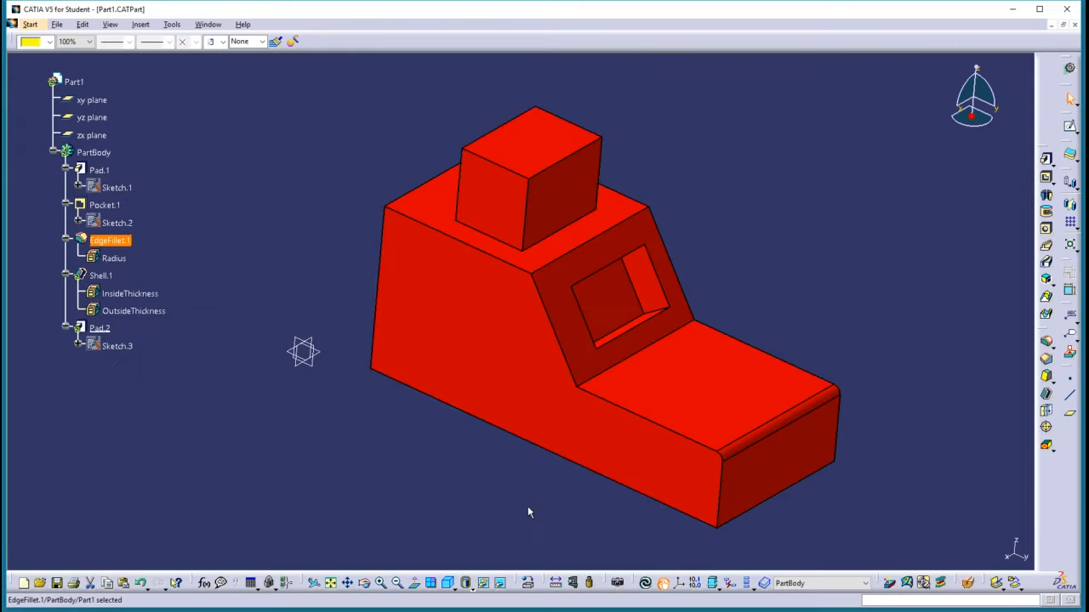
click(646, 584)
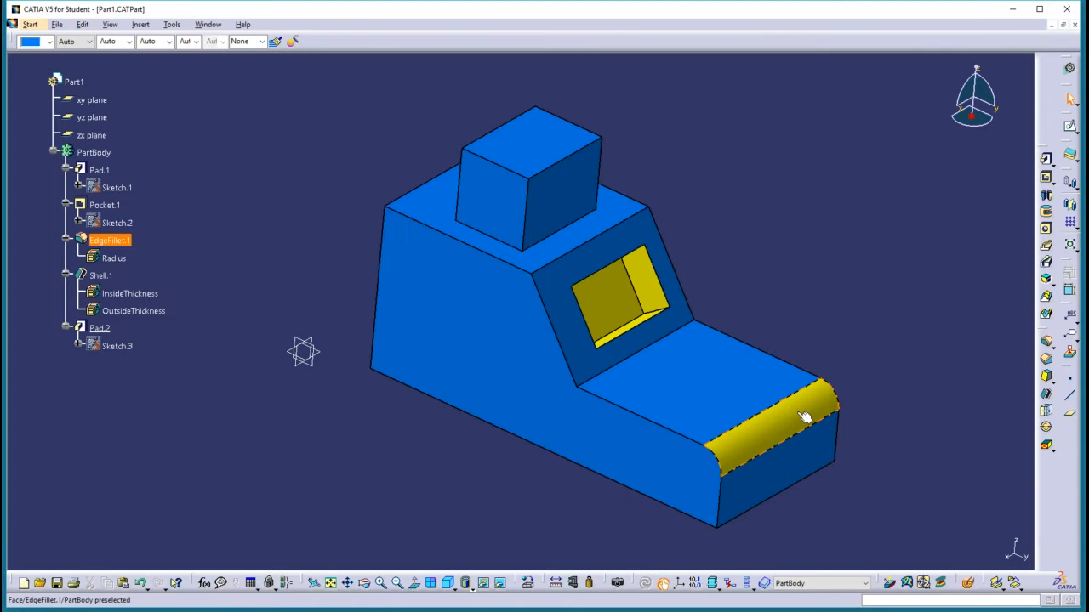